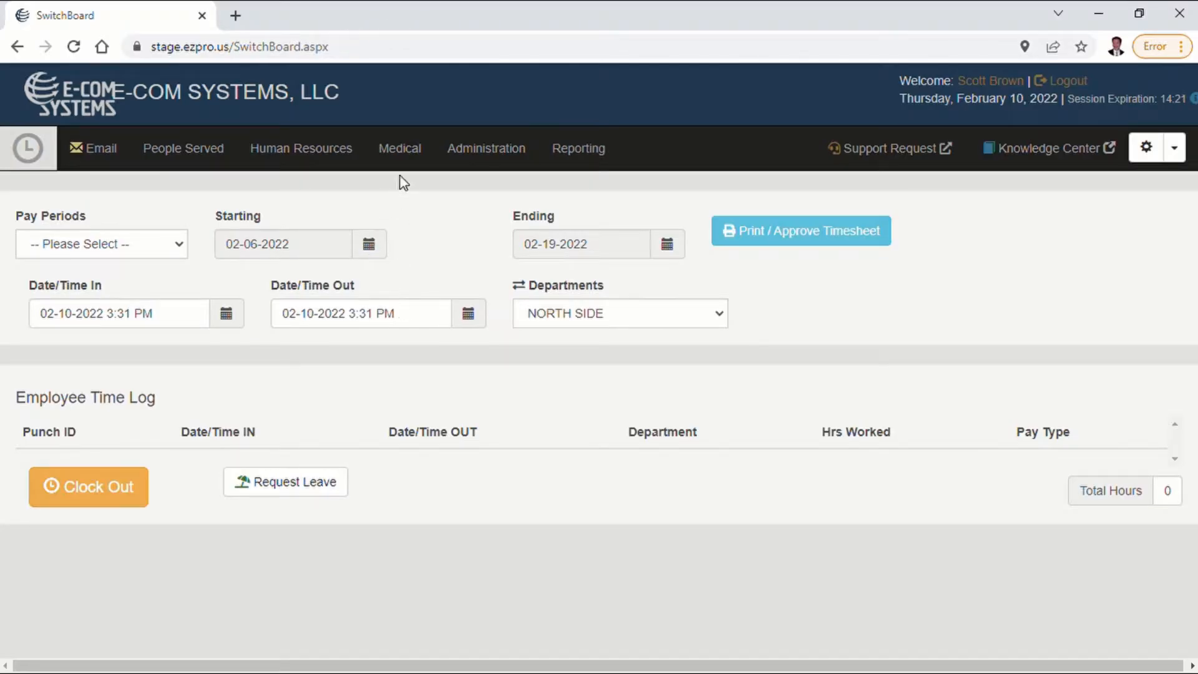
Start a new sick slip for the person served, with 1st Shift and the WEST SIDE department.
click(404, 153)
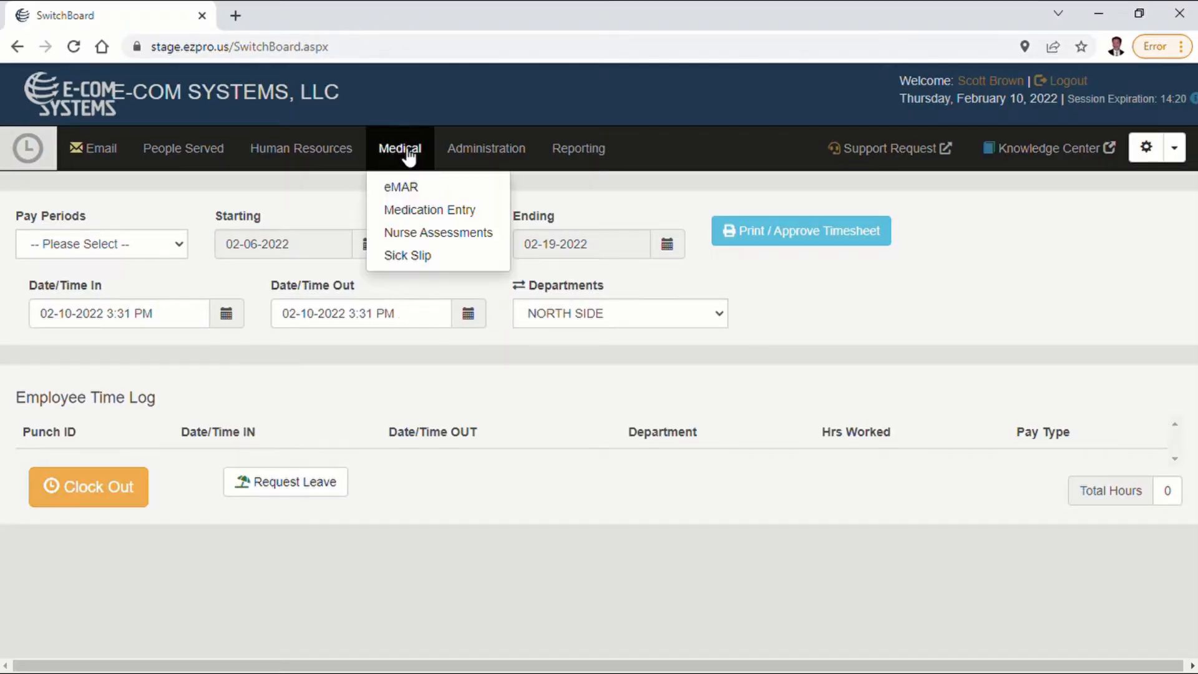
click(417, 258)
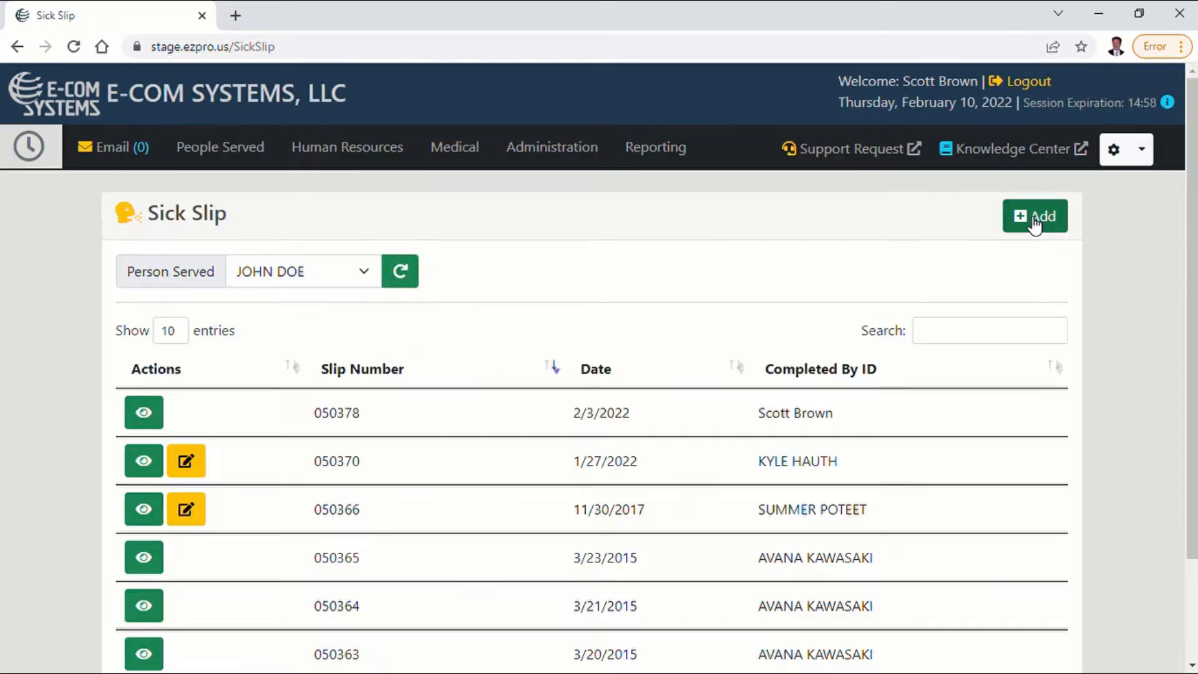
click(1034, 224)
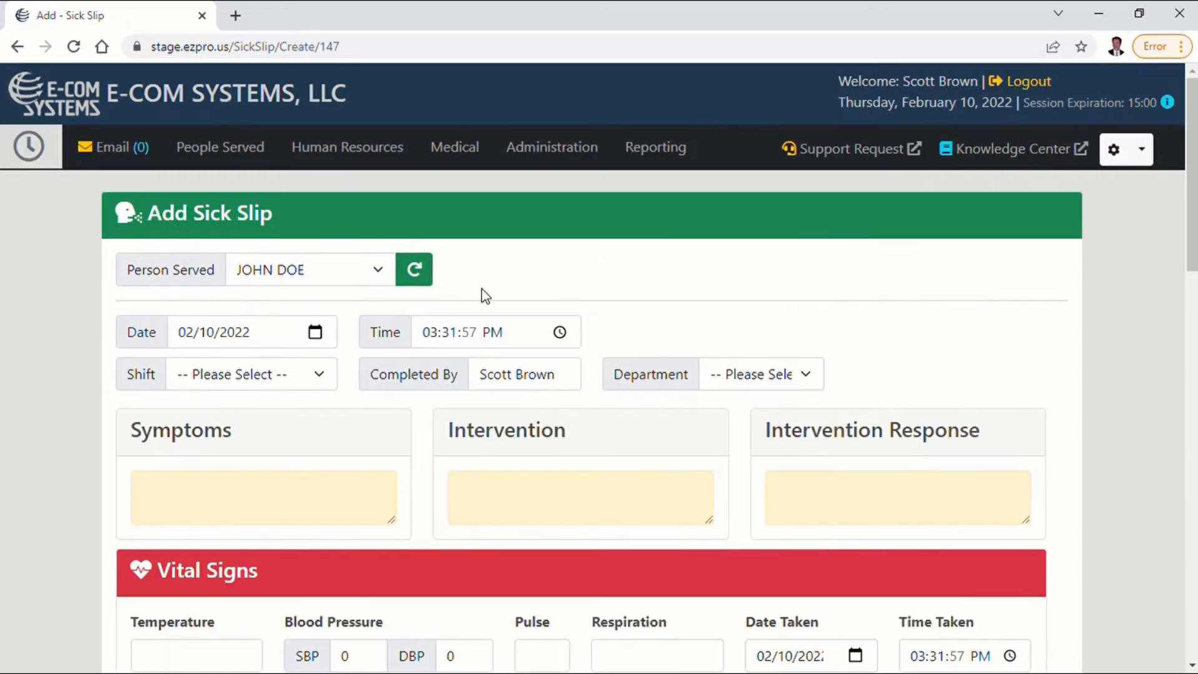
Enter "Back Pain" as the symptom, "Tylenol 350 mg" as the intervention and "Feels Better Now" as the intervention response.
click(243, 508)
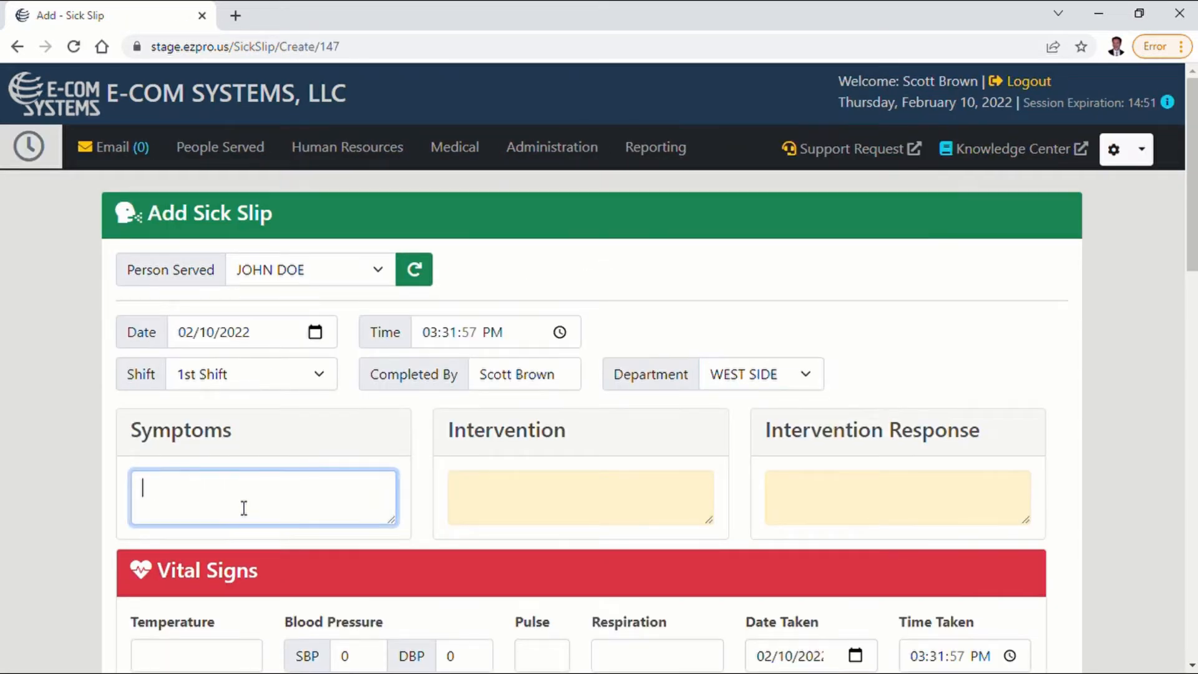
text(Back Pain)
key(Tab)
text(Tylenol 350 mg)
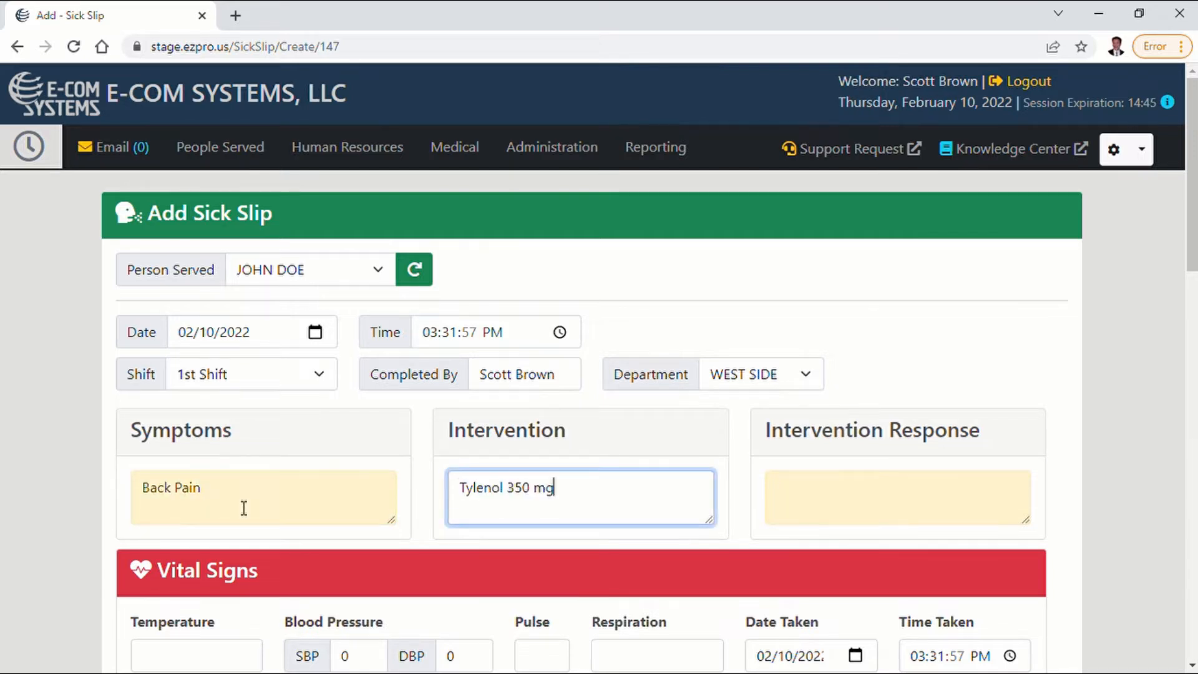
click(847, 507)
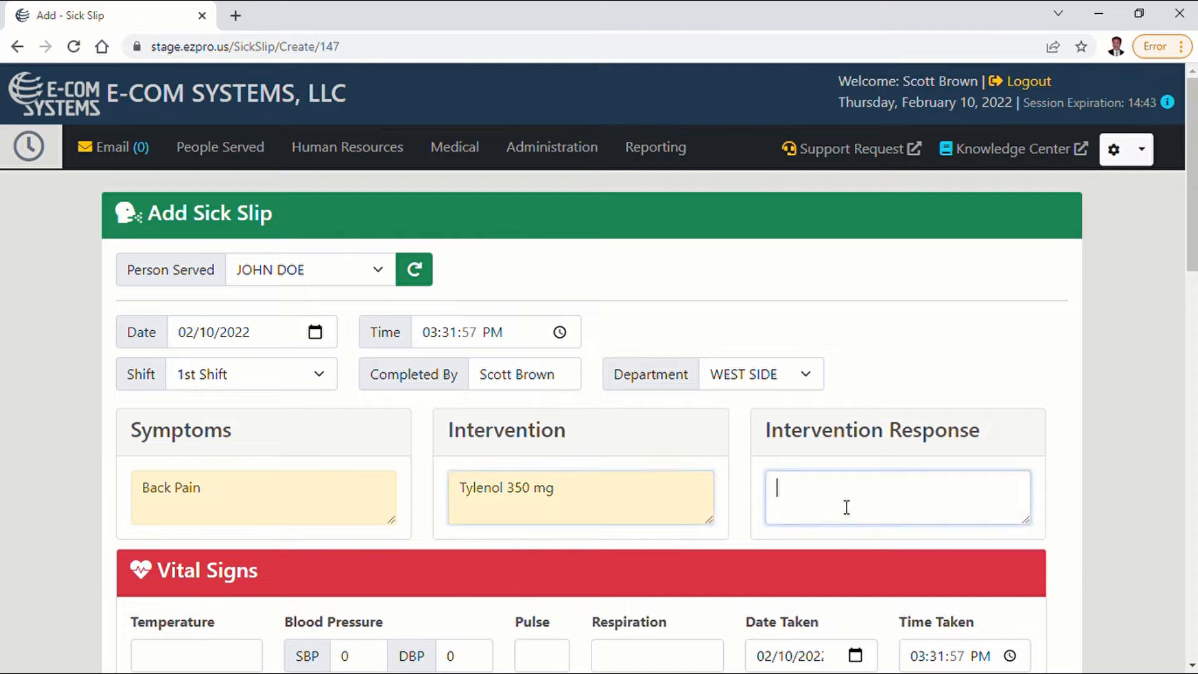
text(Feels Better Now)
Record a temperature of 98.7, mark that the service recipient needs to see a nurse, and save the sick slip.
scroll(847, 507, down, 3)
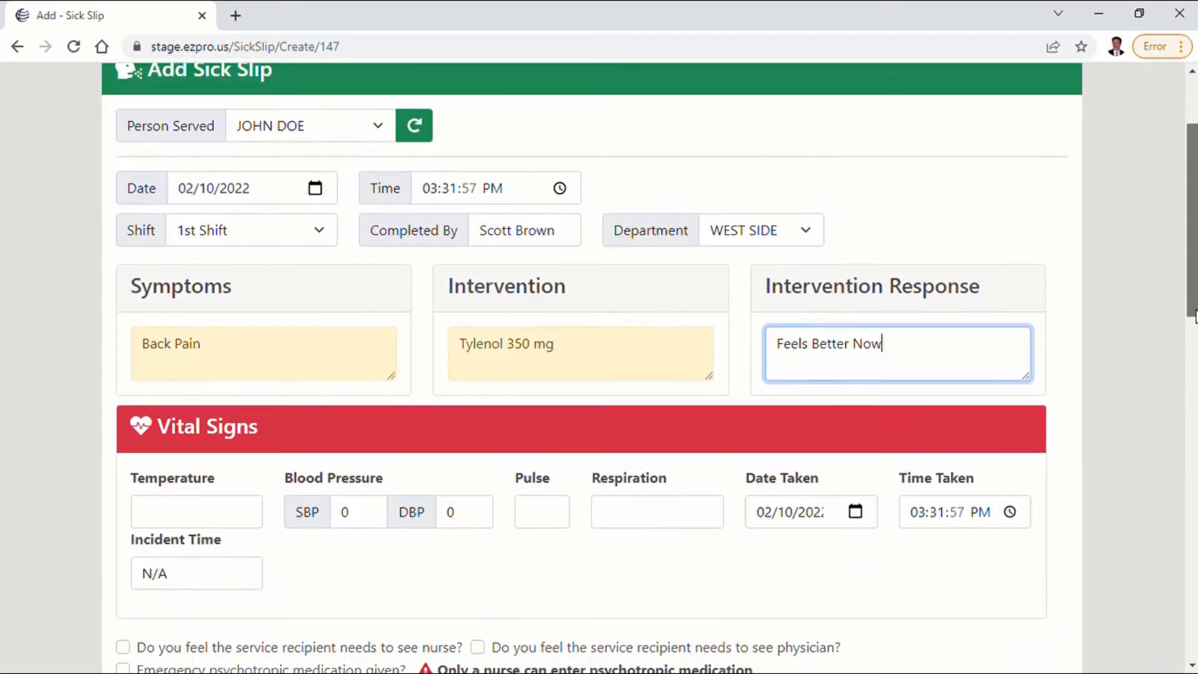
click(233, 471)
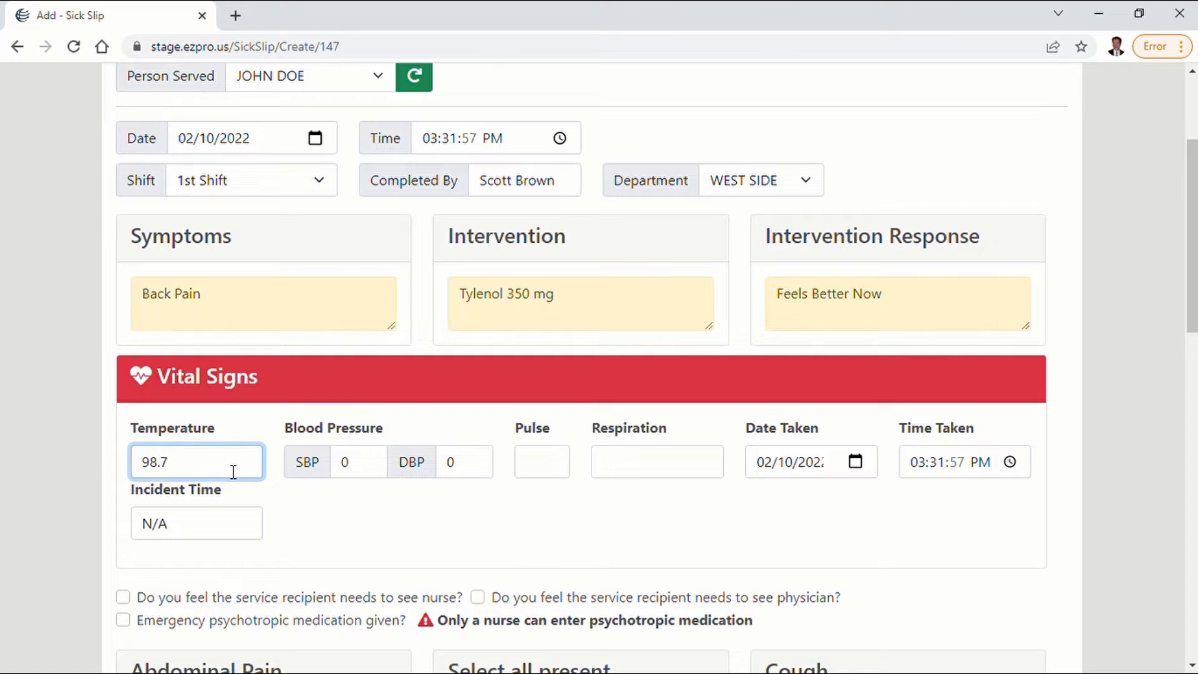
scroll(1193, 315, down, 4)
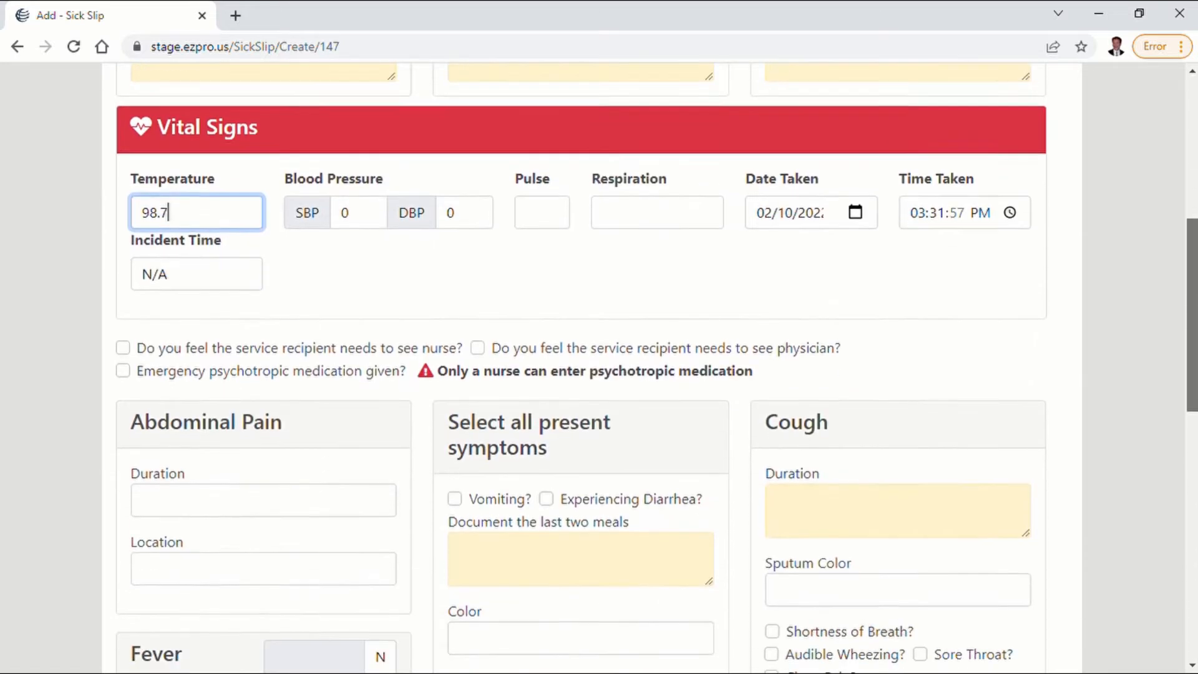
scroll(657, 369, down, 1)
click(124, 284)
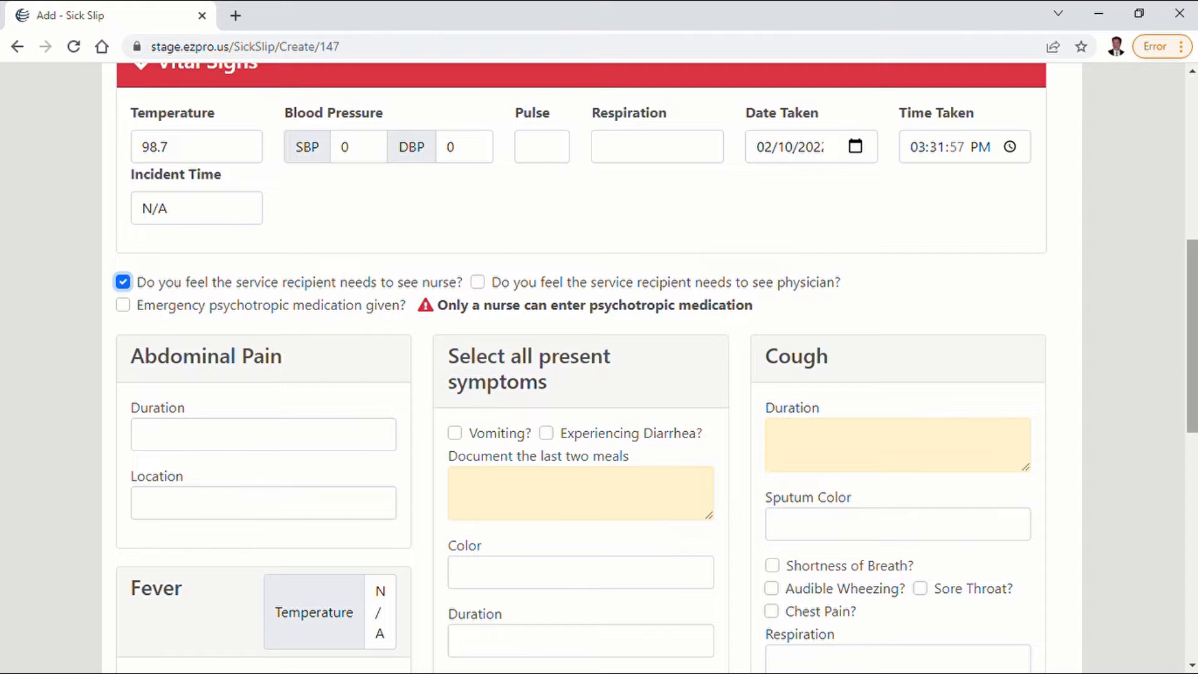
scroll(599, 368, down, 11)
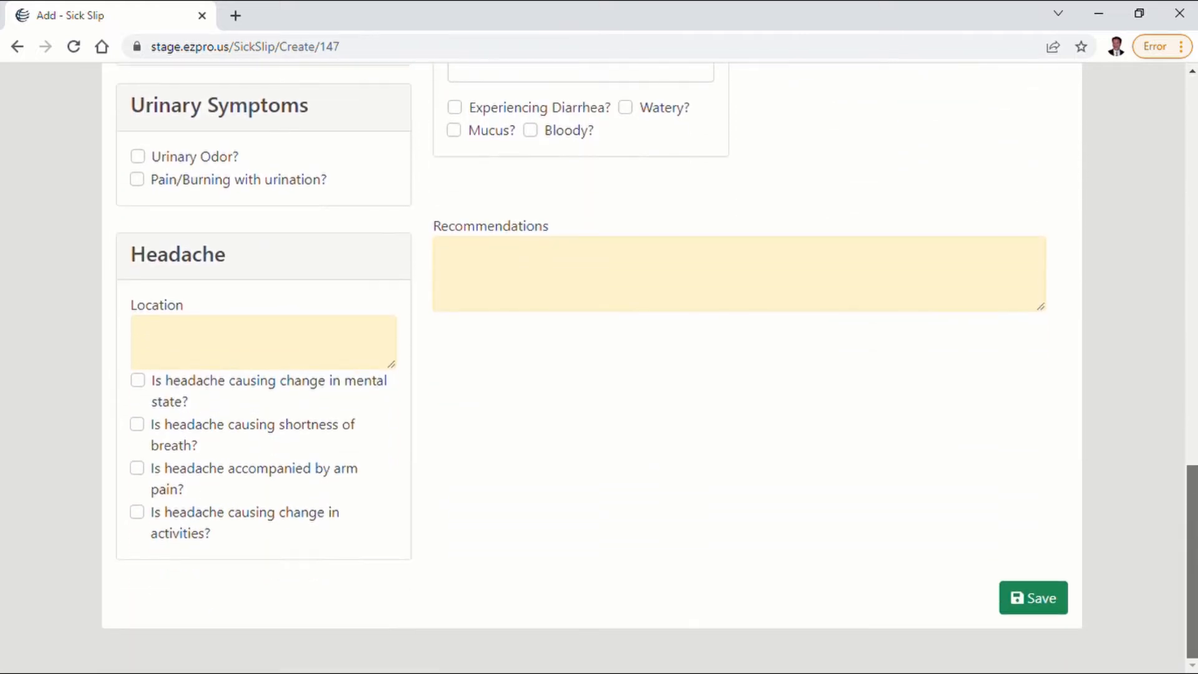
click(1037, 600)
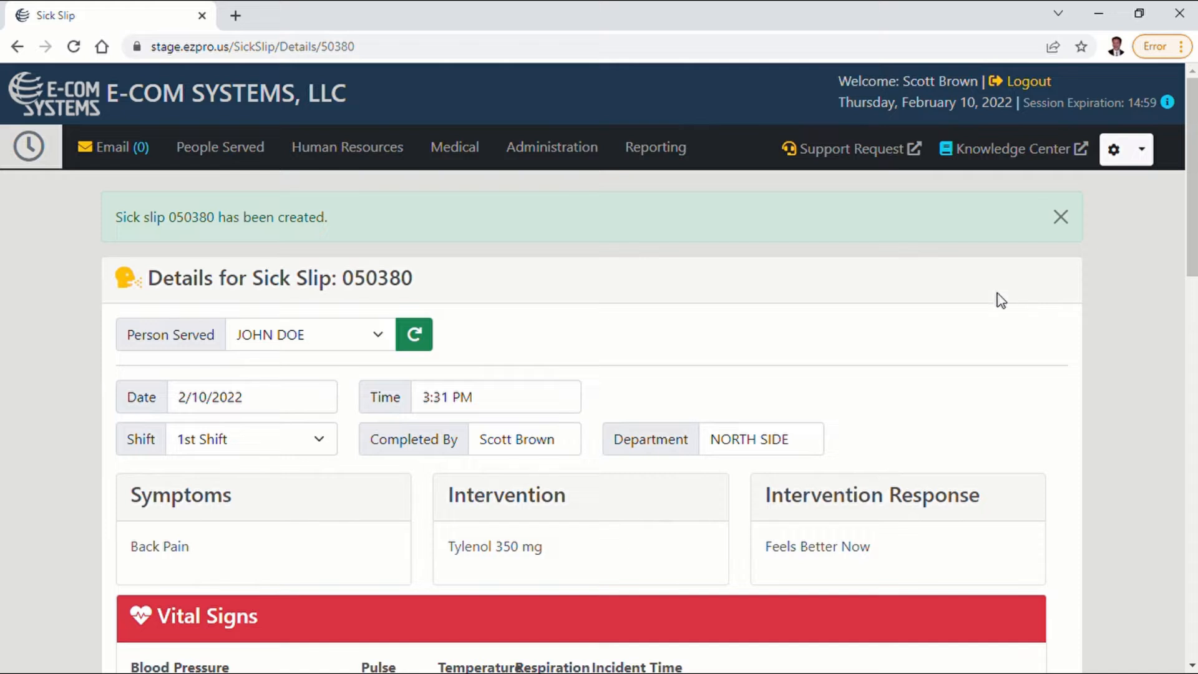
Switch to the EZ-PRO database and, in its email/SMS text alerts setup, select the Sick Slip Details message under SR TRIGGERED EMAIL MESSAGE.
click(51, 148)
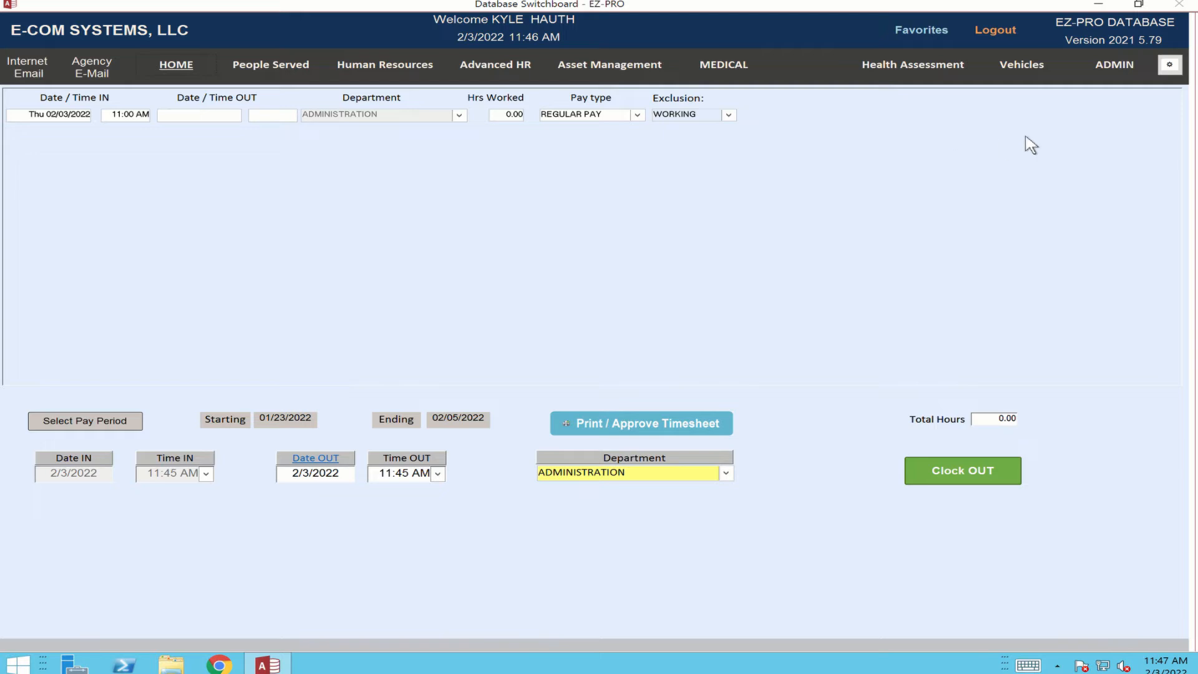
click(1124, 70)
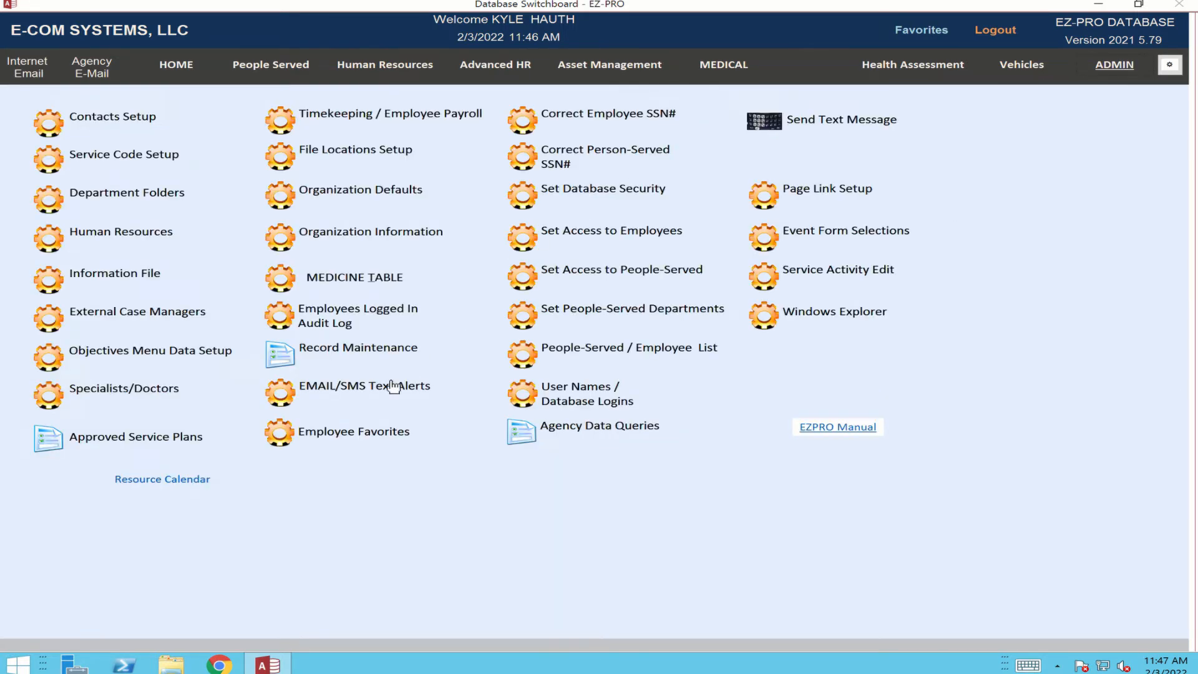
click(285, 397)
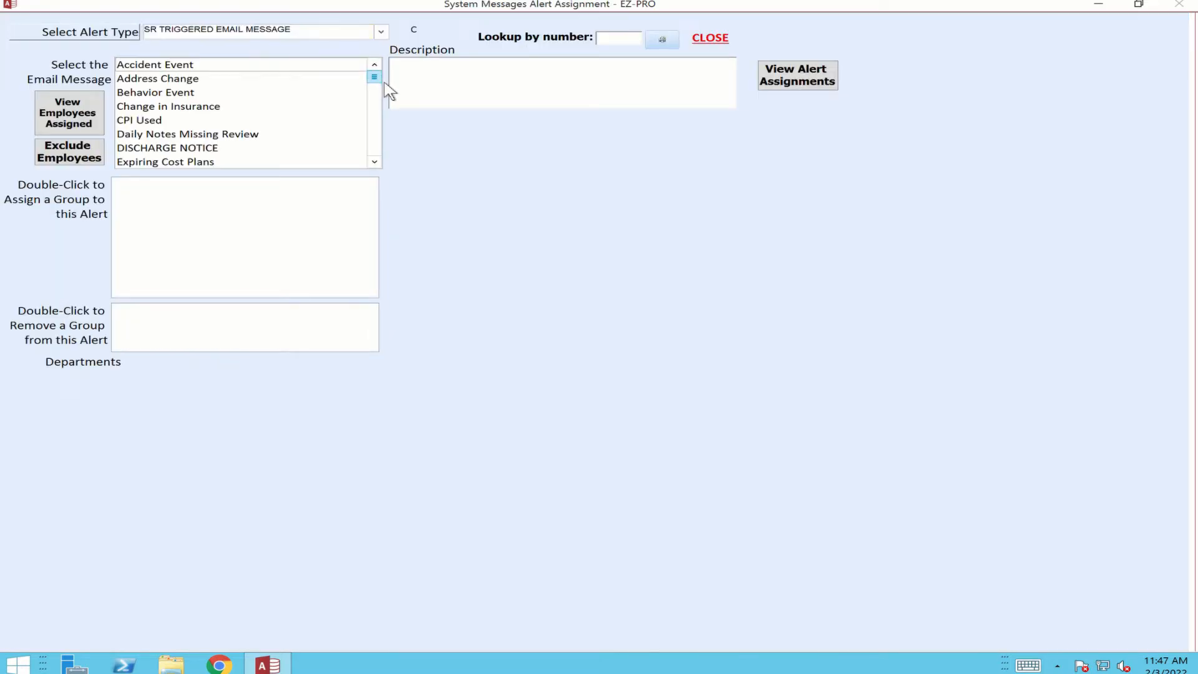
scroll(387, 99, down, 10)
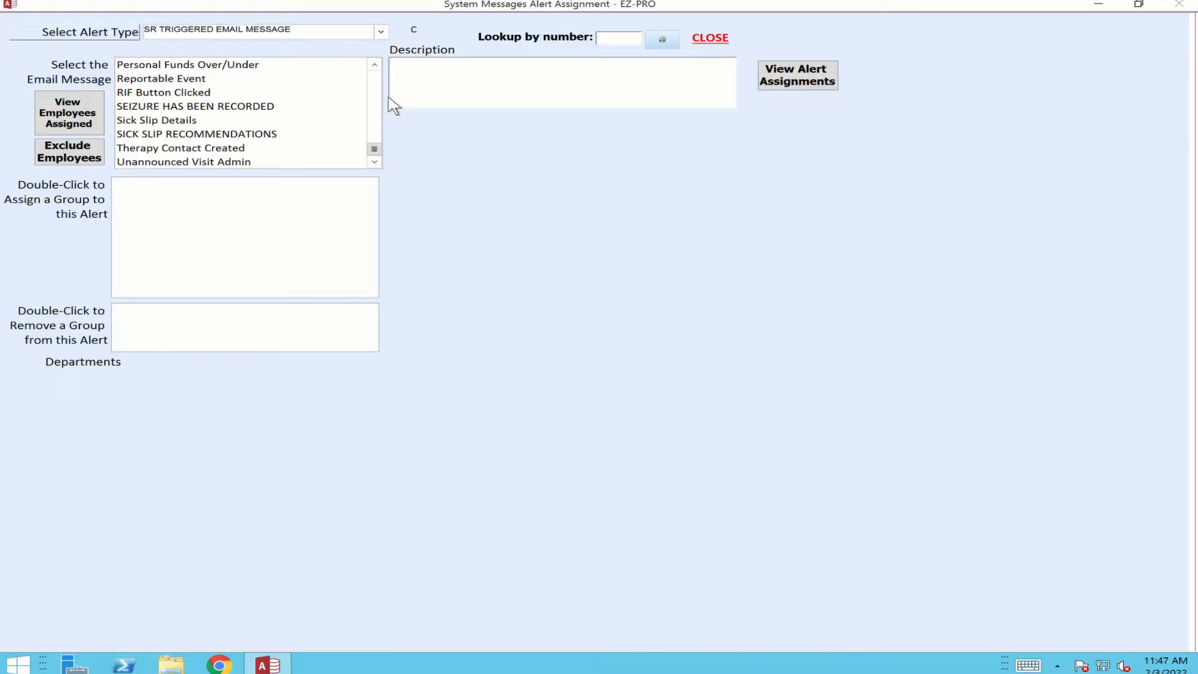
click(377, 66)
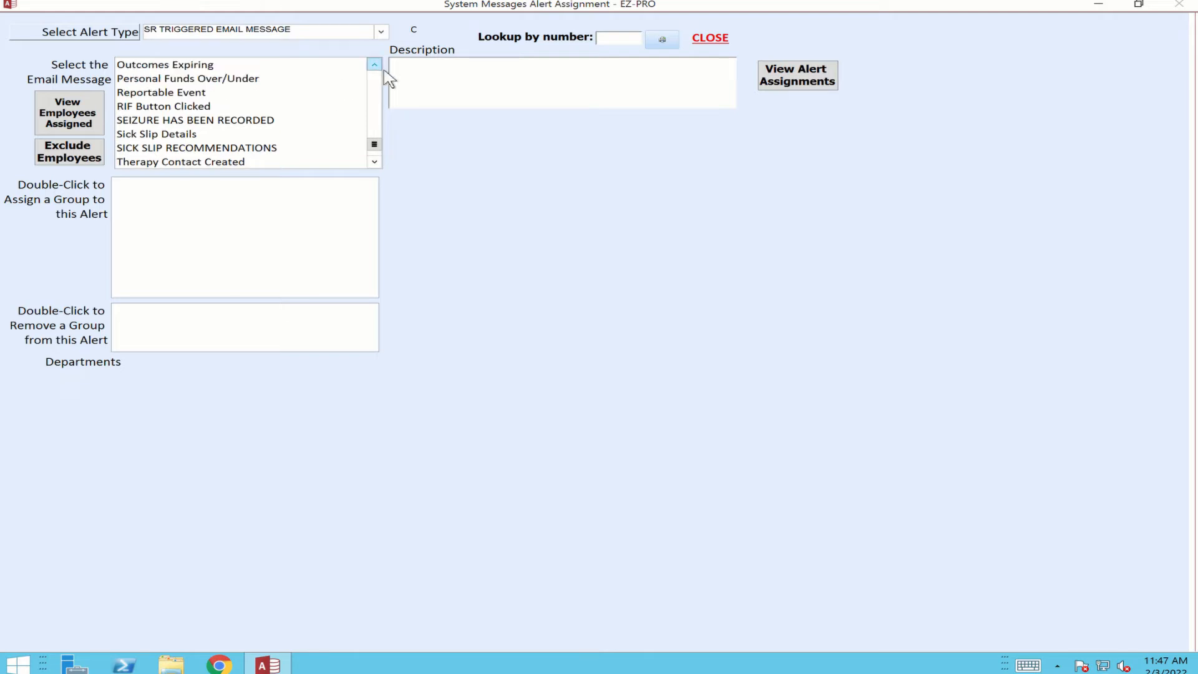
click(184, 139)
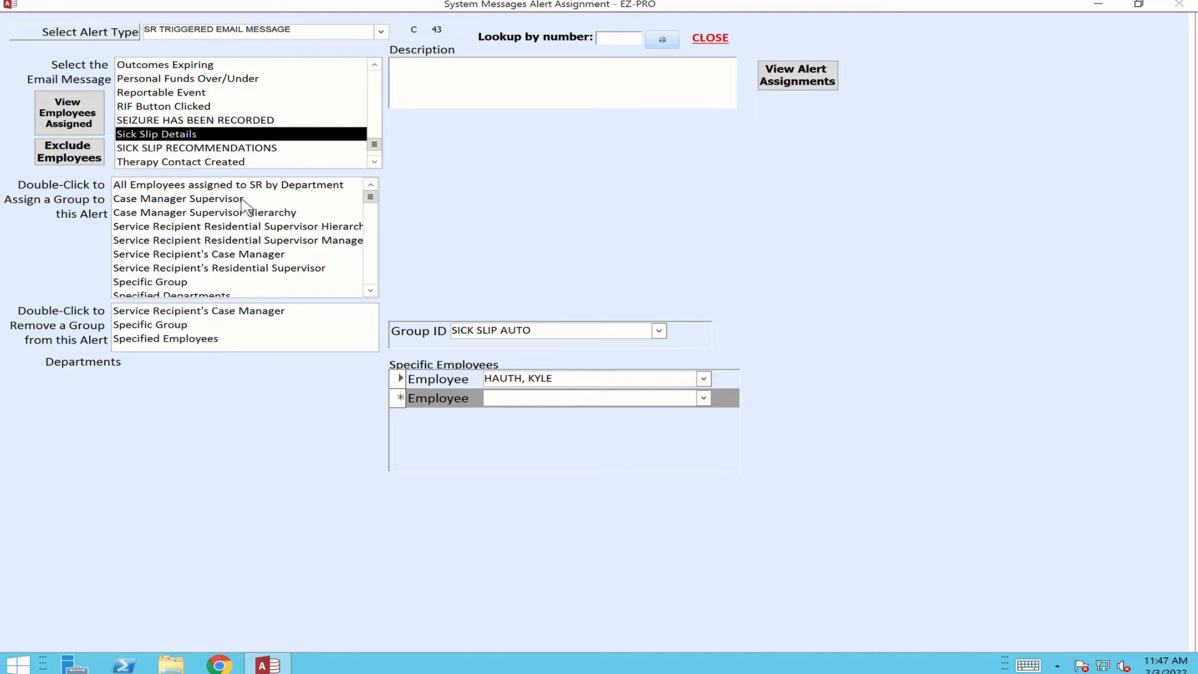
Select the Specified Employees group for the Sick Slip Details alert and choose the employee to be notified.
click(371, 291)
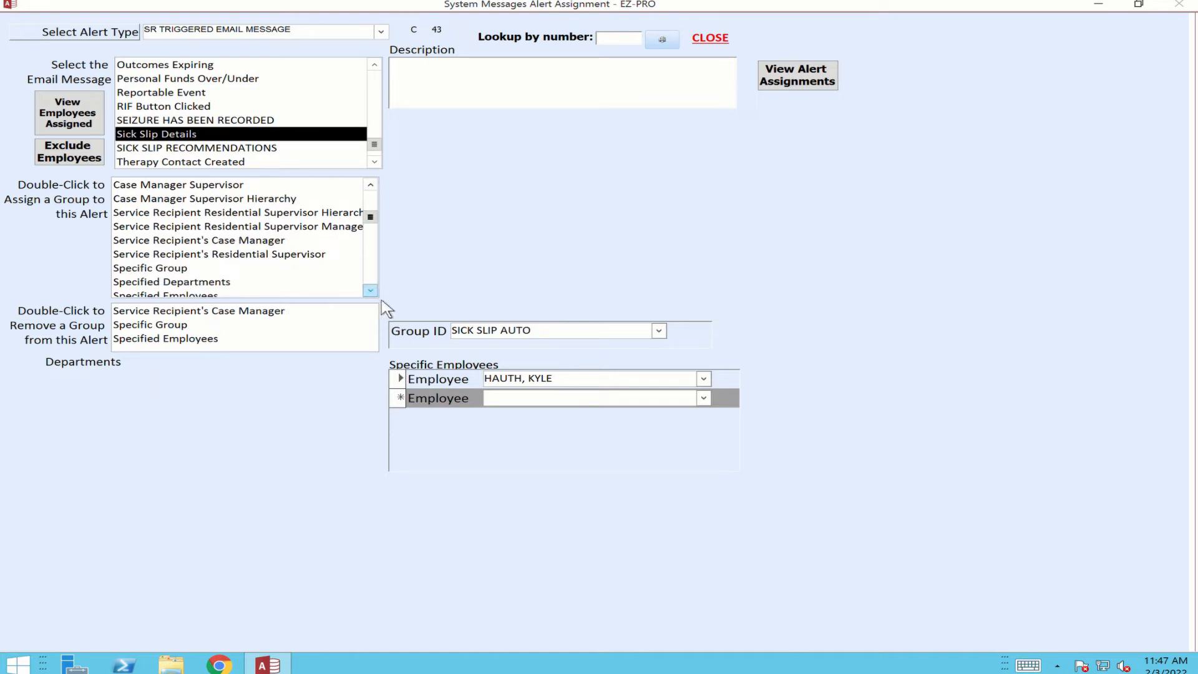
click(372, 292)
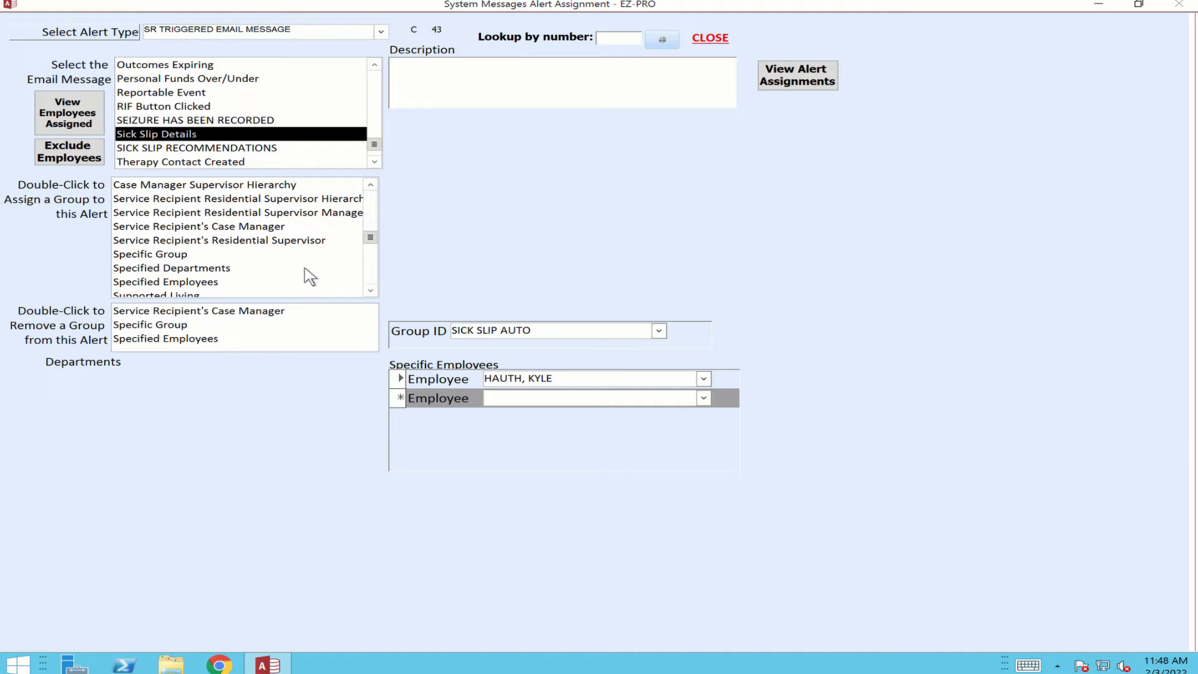
click(201, 288)
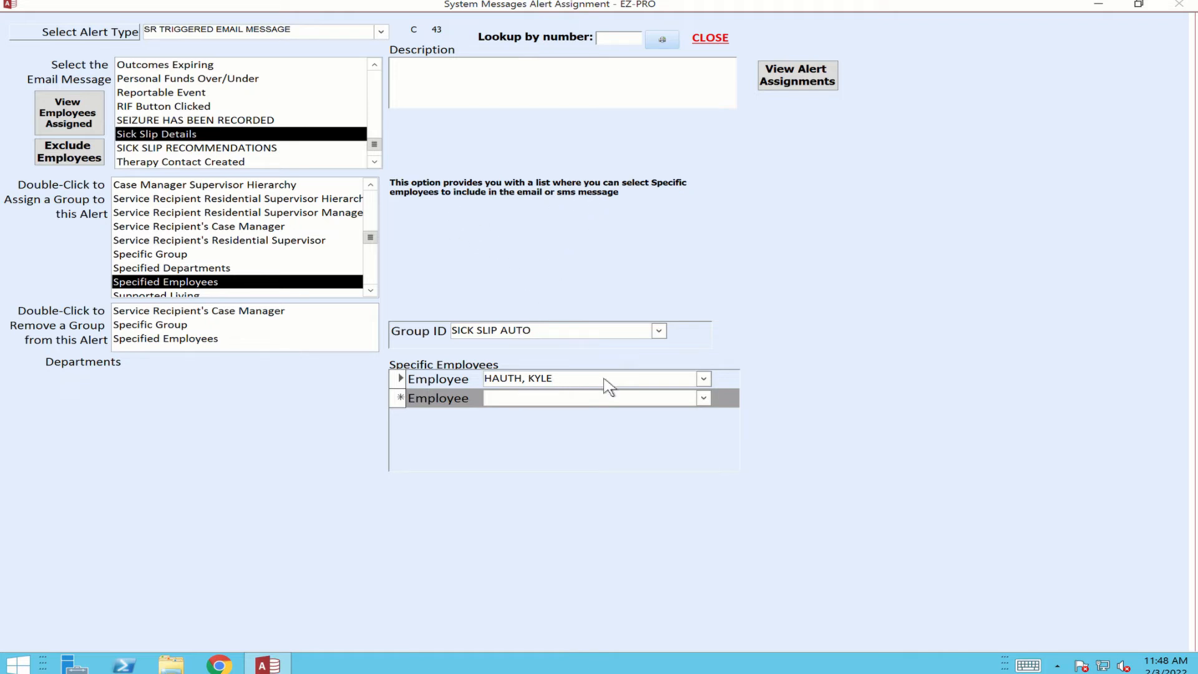
click(707, 380)
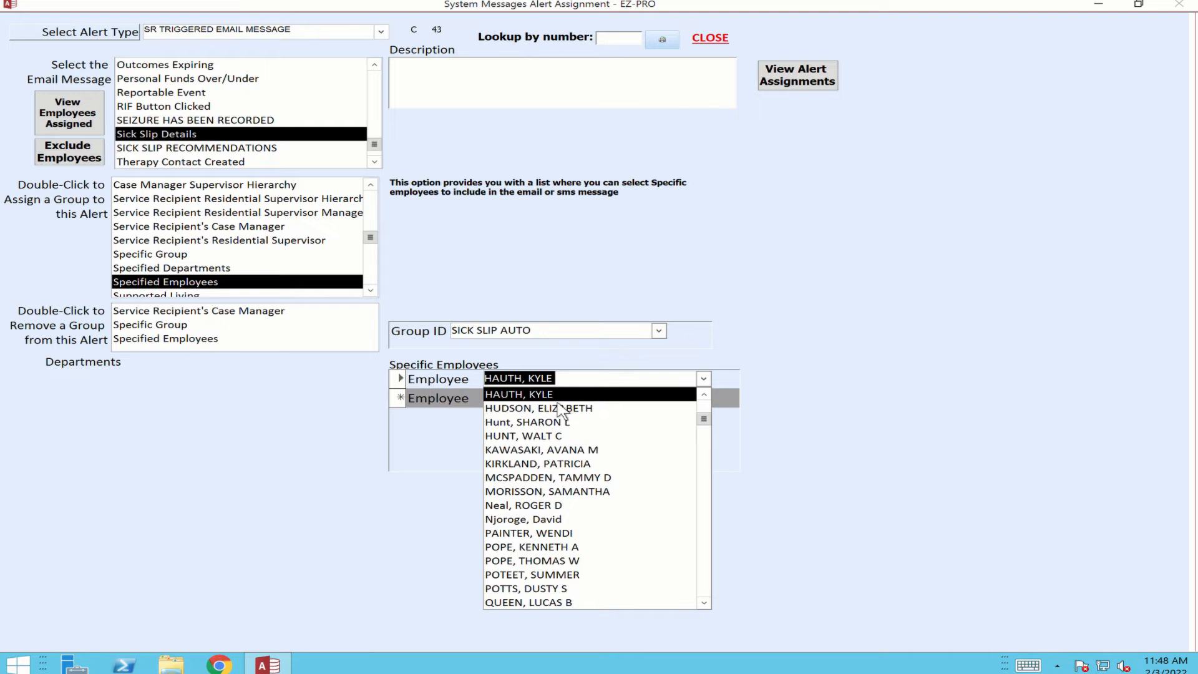
click(534, 397)
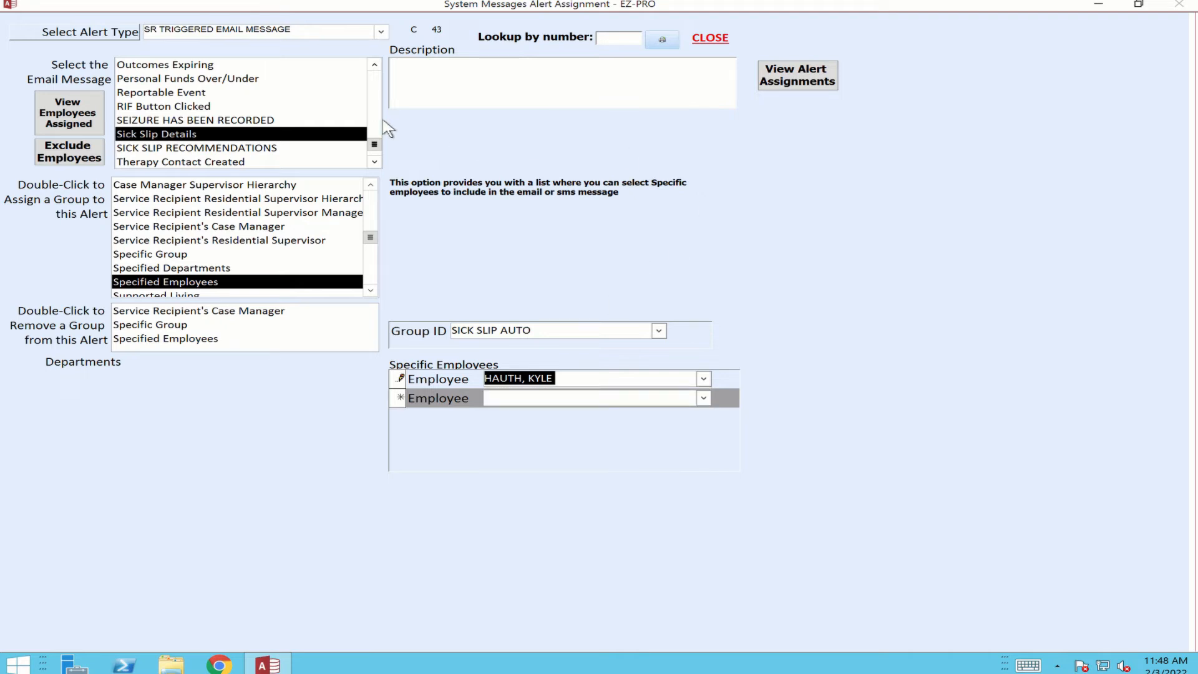
Choose the specific employee to be notified for the SICK SLIP RECOMMENDATIONS message and close the alert assignments.
click(235, 153)
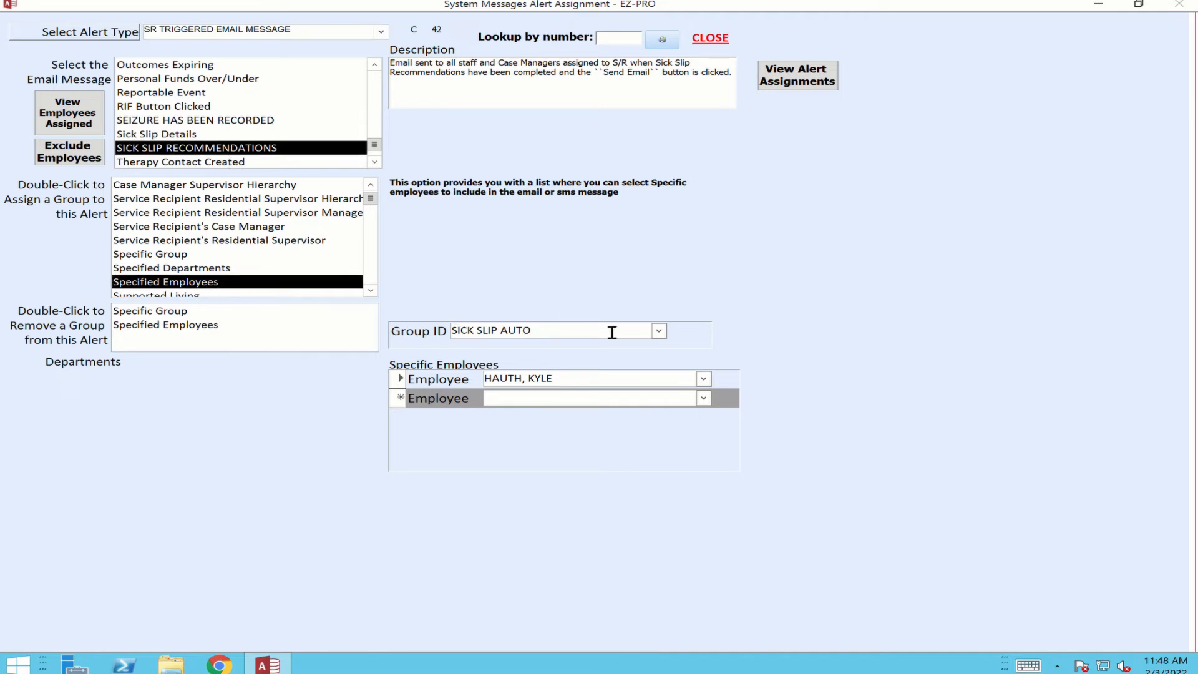
click(703, 378)
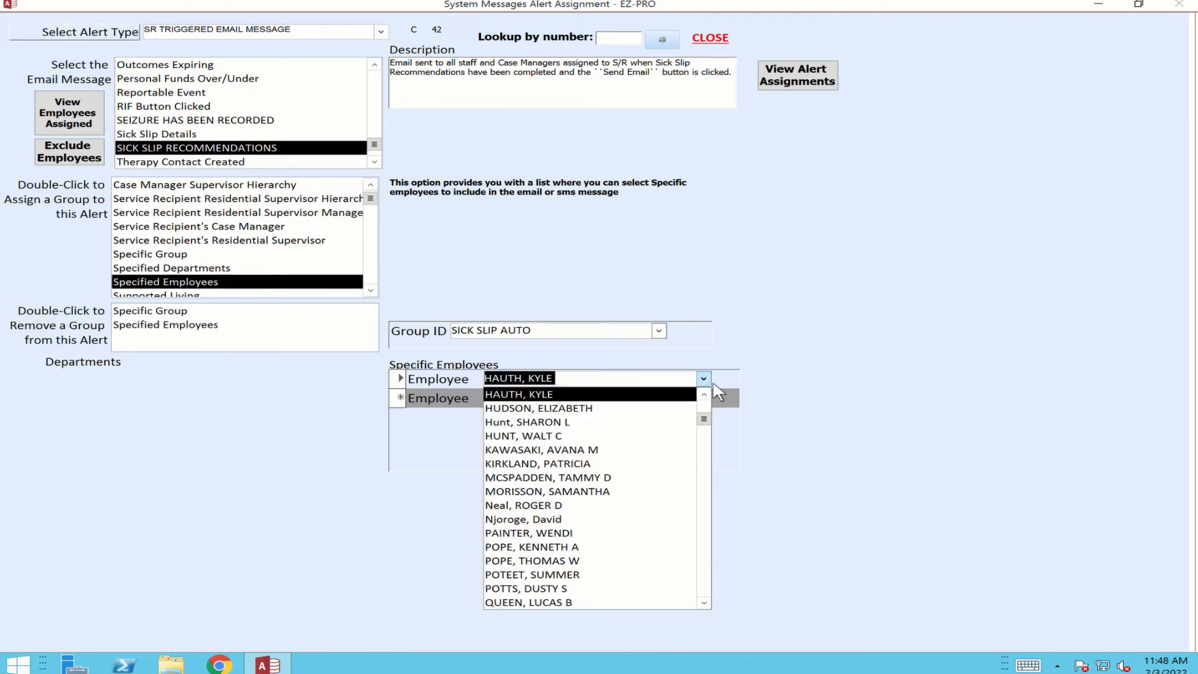
click(527, 397)
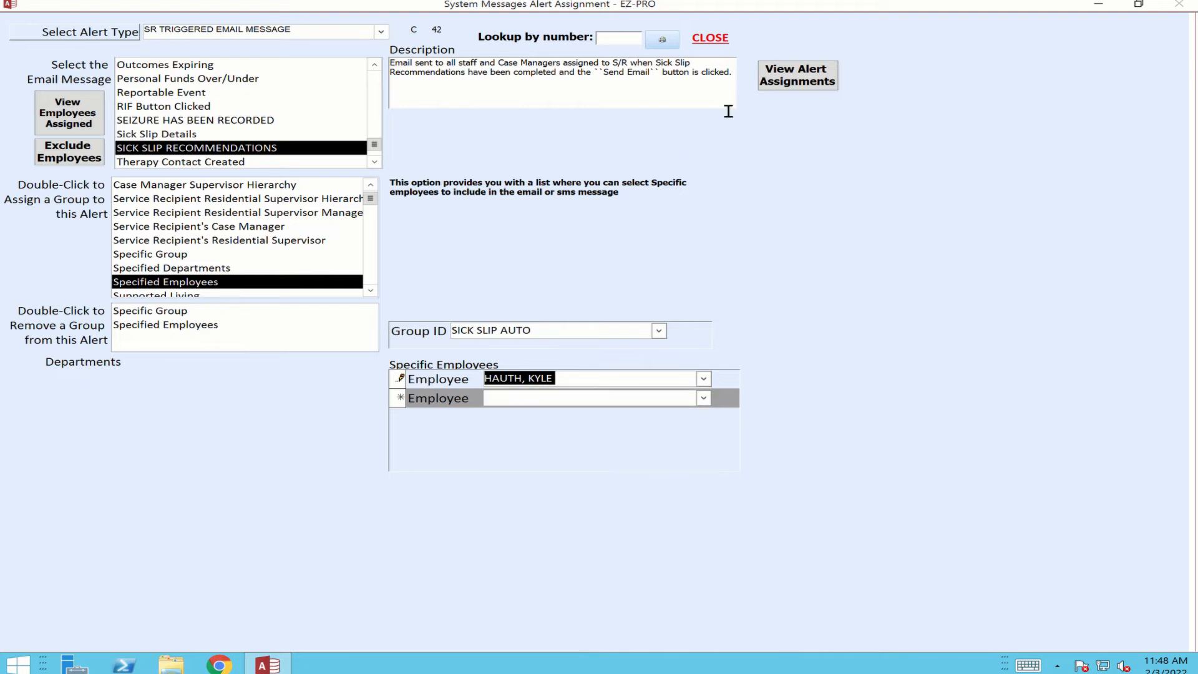
click(711, 38)
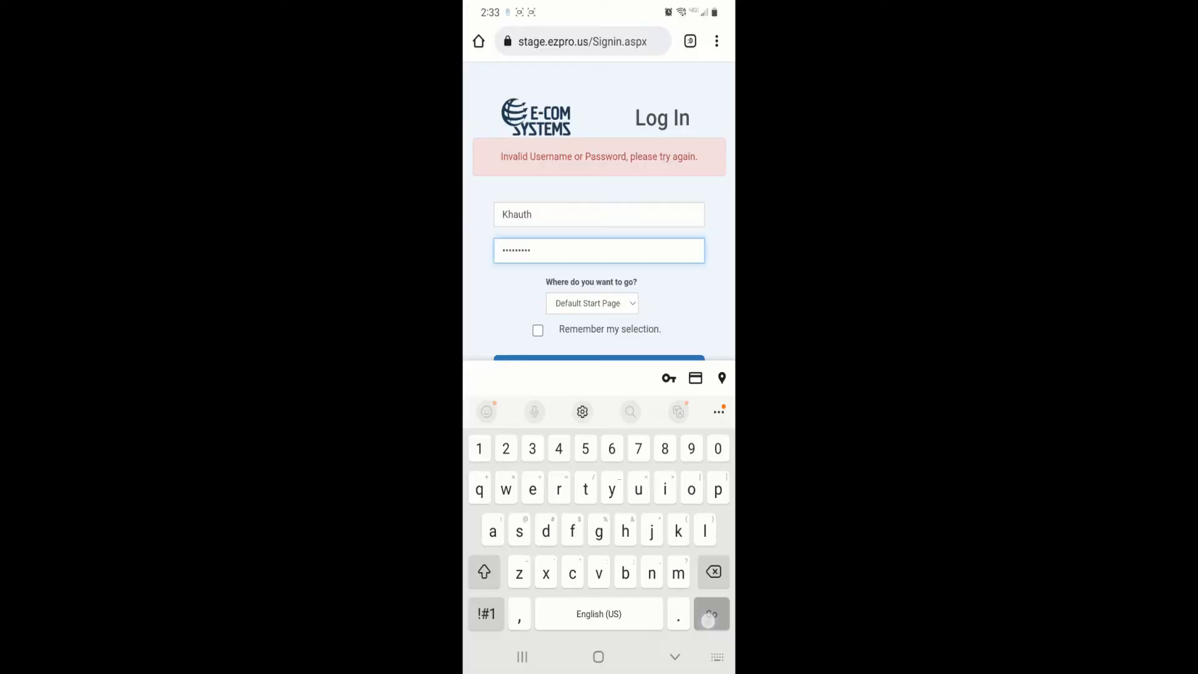
Switch to the mobile site, postpone the person centered training notification, and go to the email inbox.
key(Return)
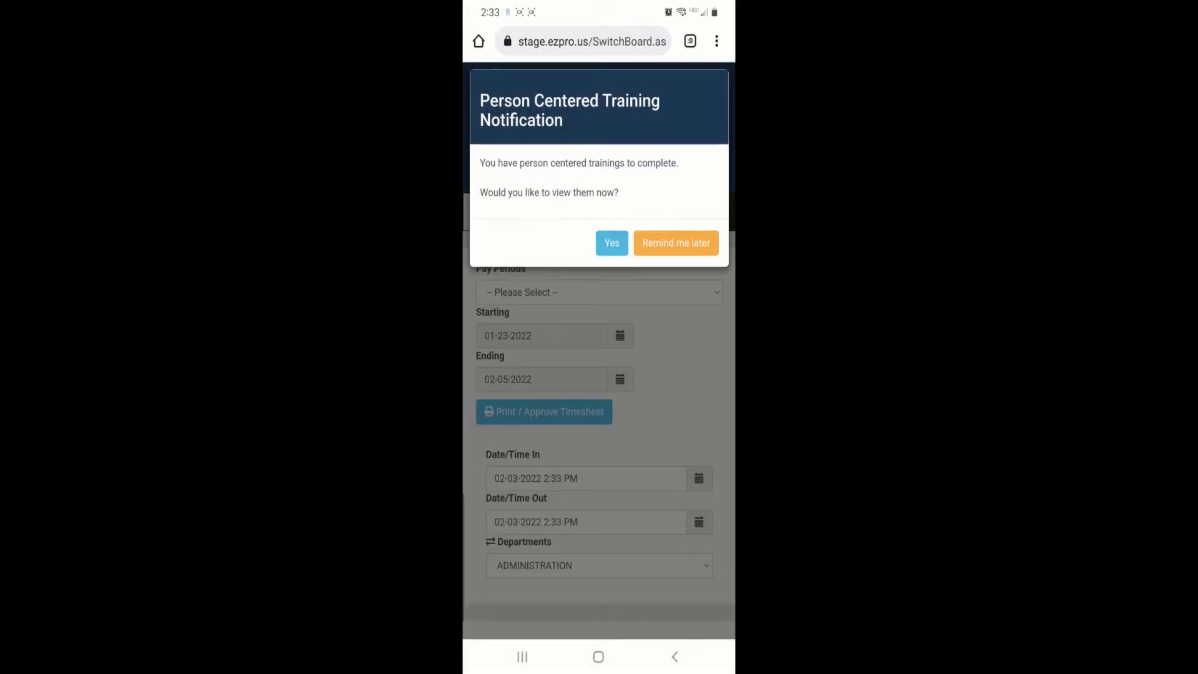
click(676, 243)
click(711, 212)
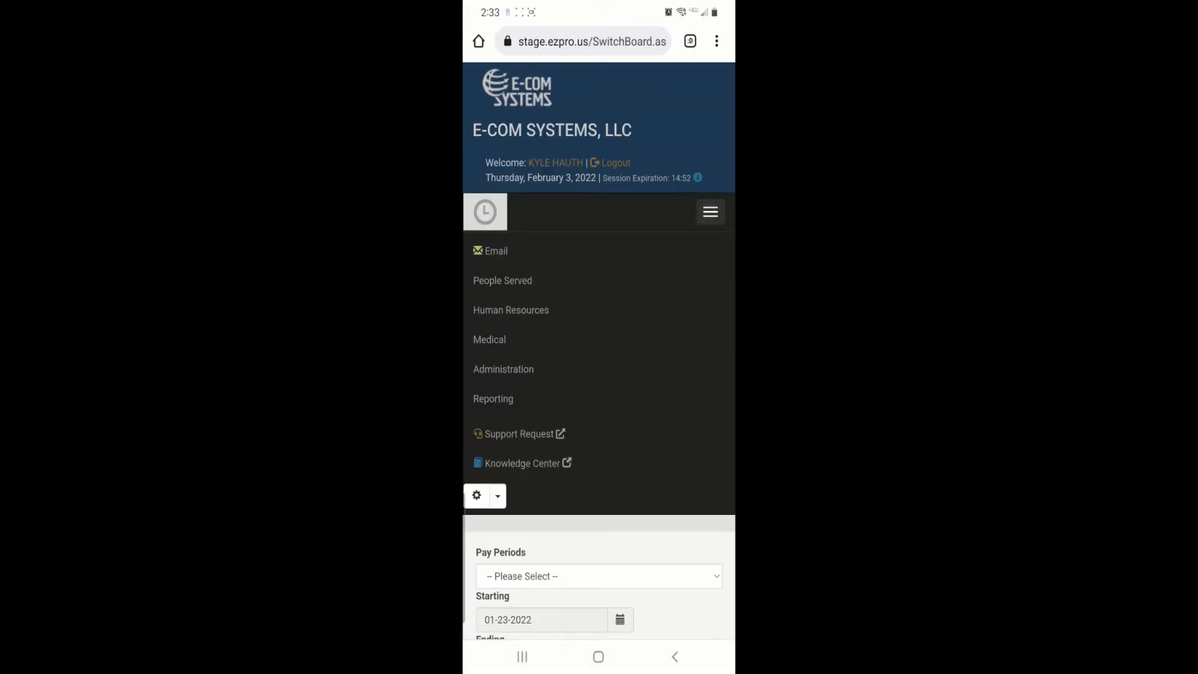
click(494, 250)
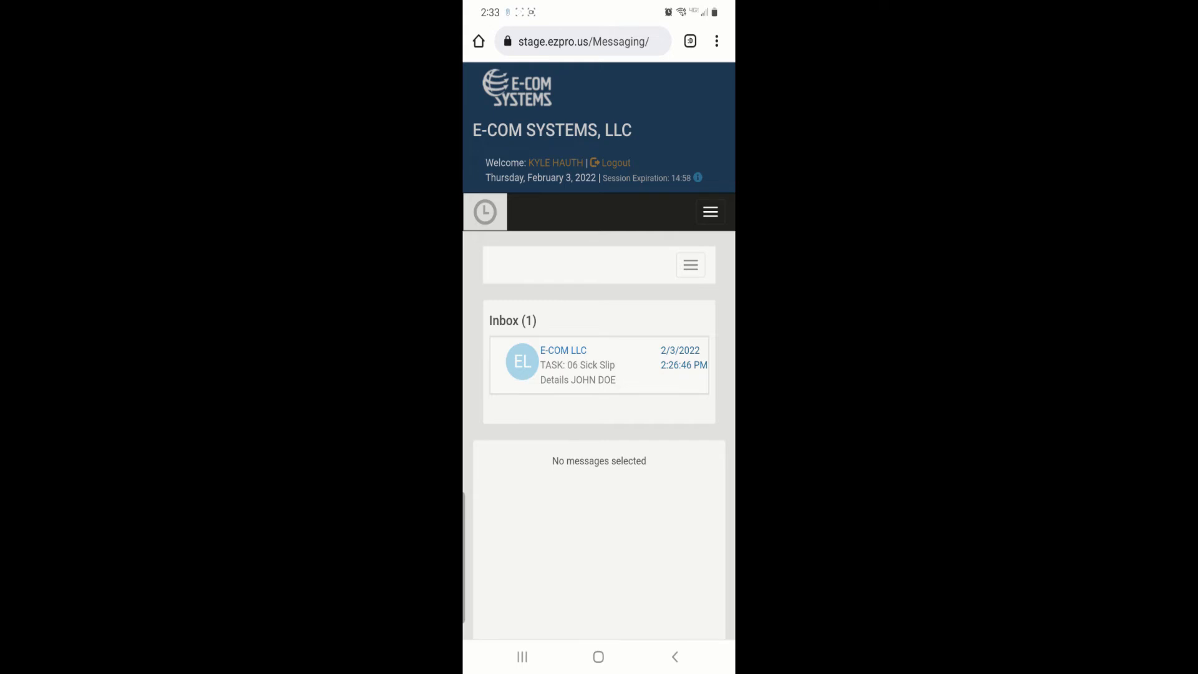
Open the Sick Slip Details task message in the inbox and read its full text.
click(596, 367)
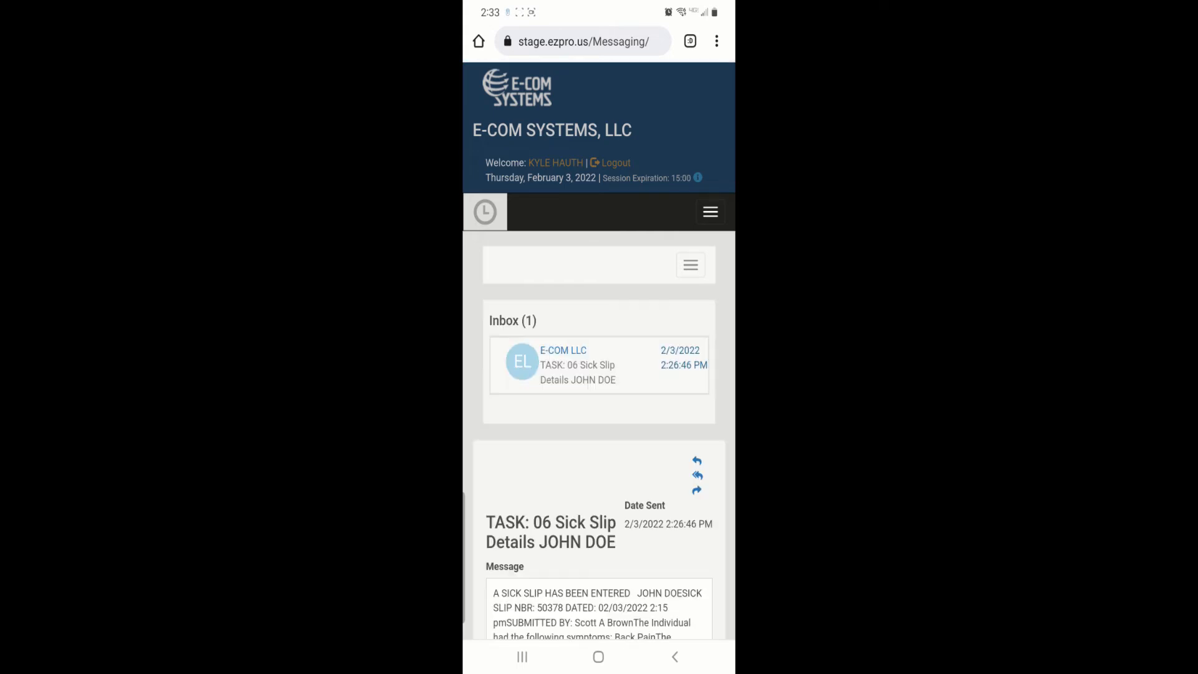
drag(667, 565, 662, 535)
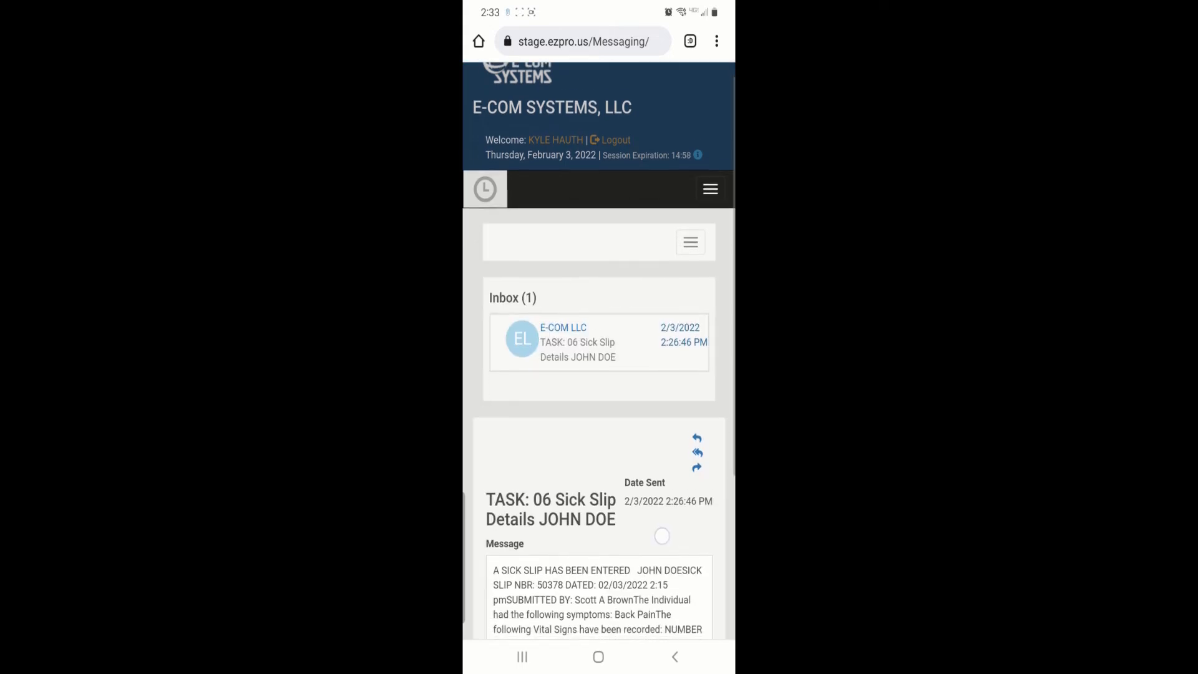
drag(616, 596, 615, 543)
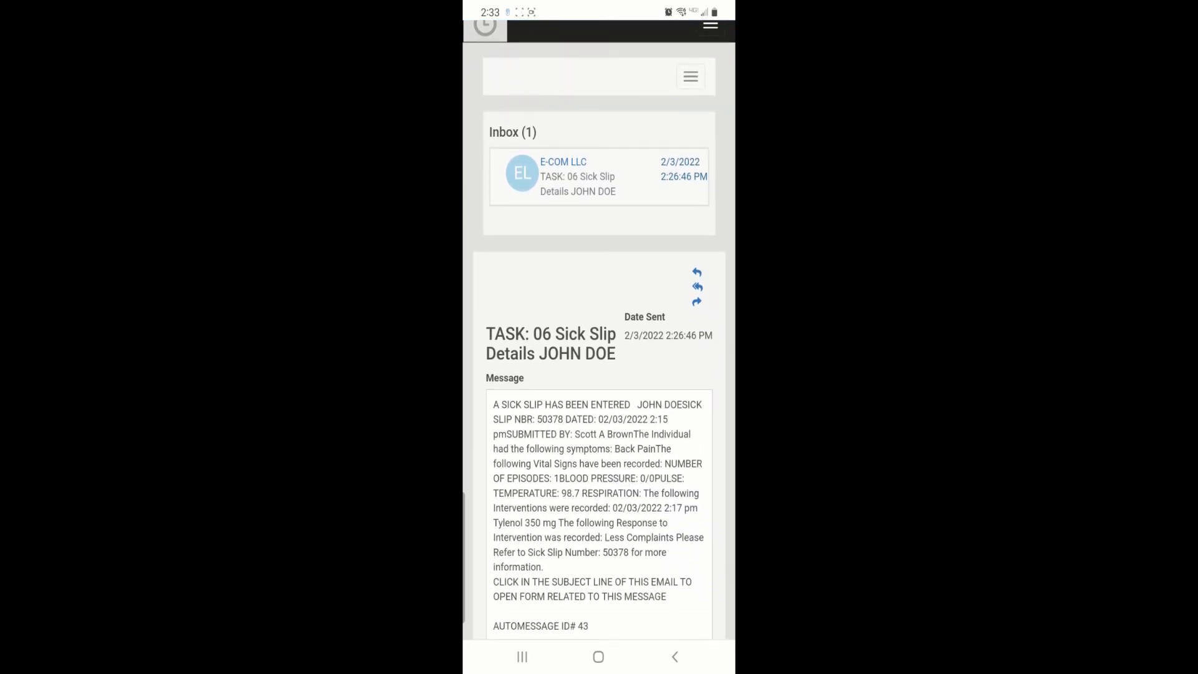
Go from the message to the medical Sick Slip list on the mobile site.
scroll(599, 349, up, 3)
click(711, 211)
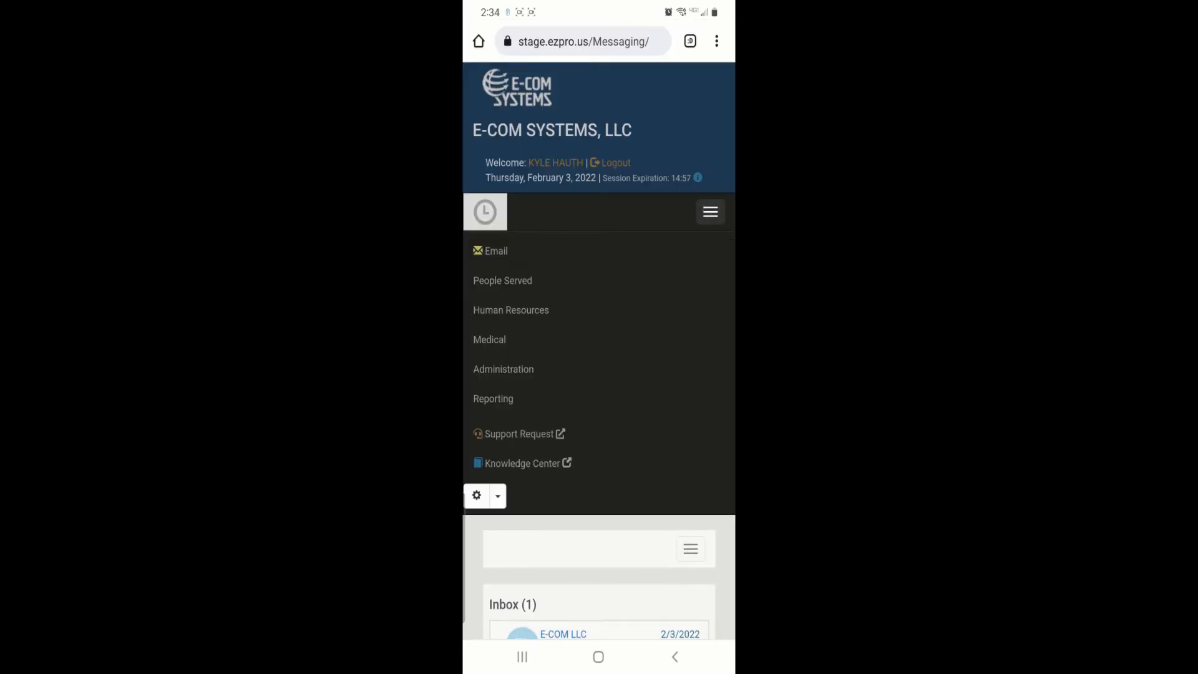
click(500, 339)
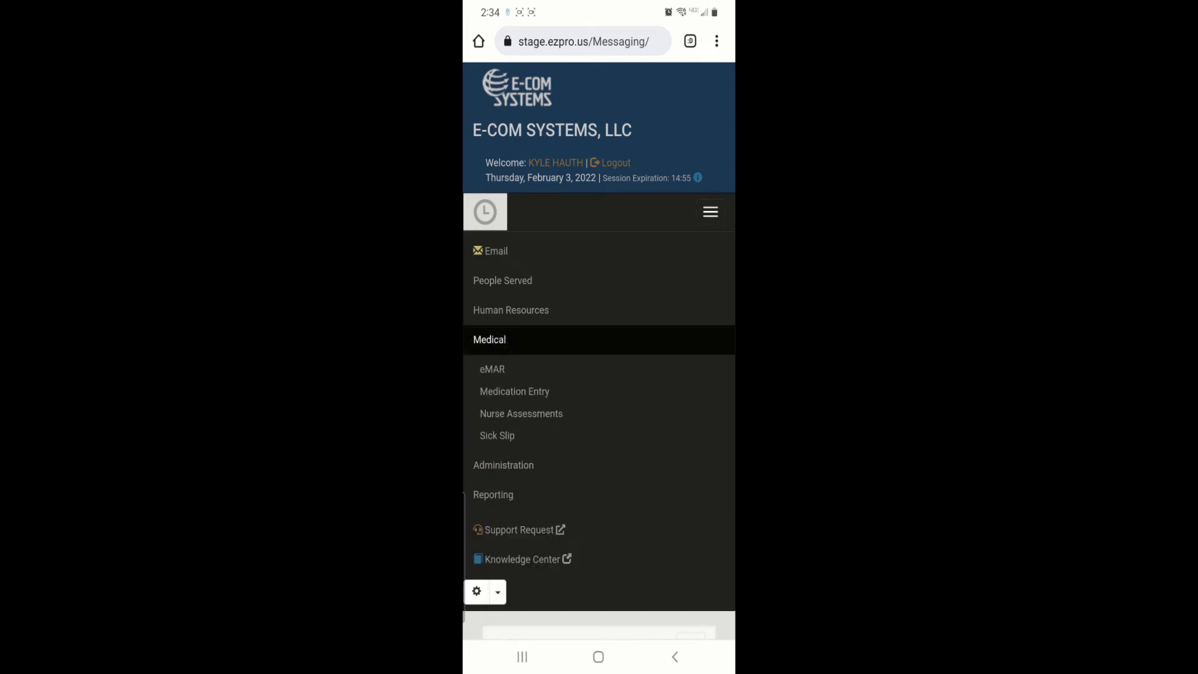
click(500, 435)
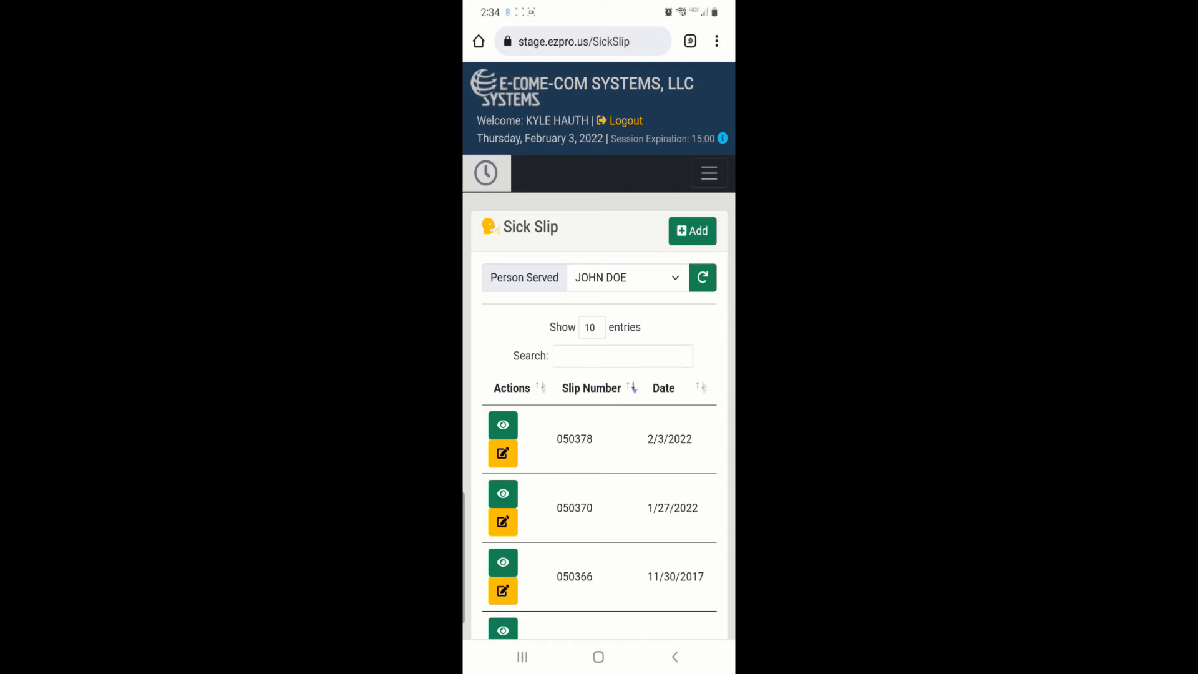
Open the 2/3/2022 sick slip for editing and go through its symptoms, interventions and vital signs down to the Recommendations.
click(503, 453)
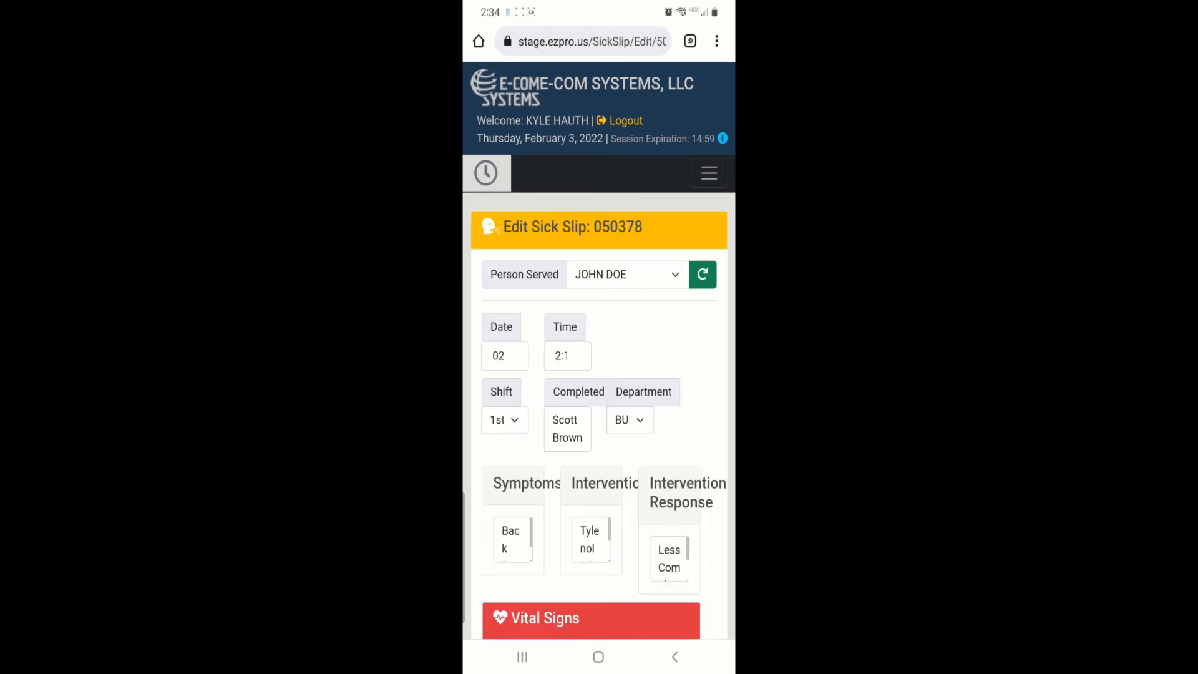
scroll(667, 382, down, 4)
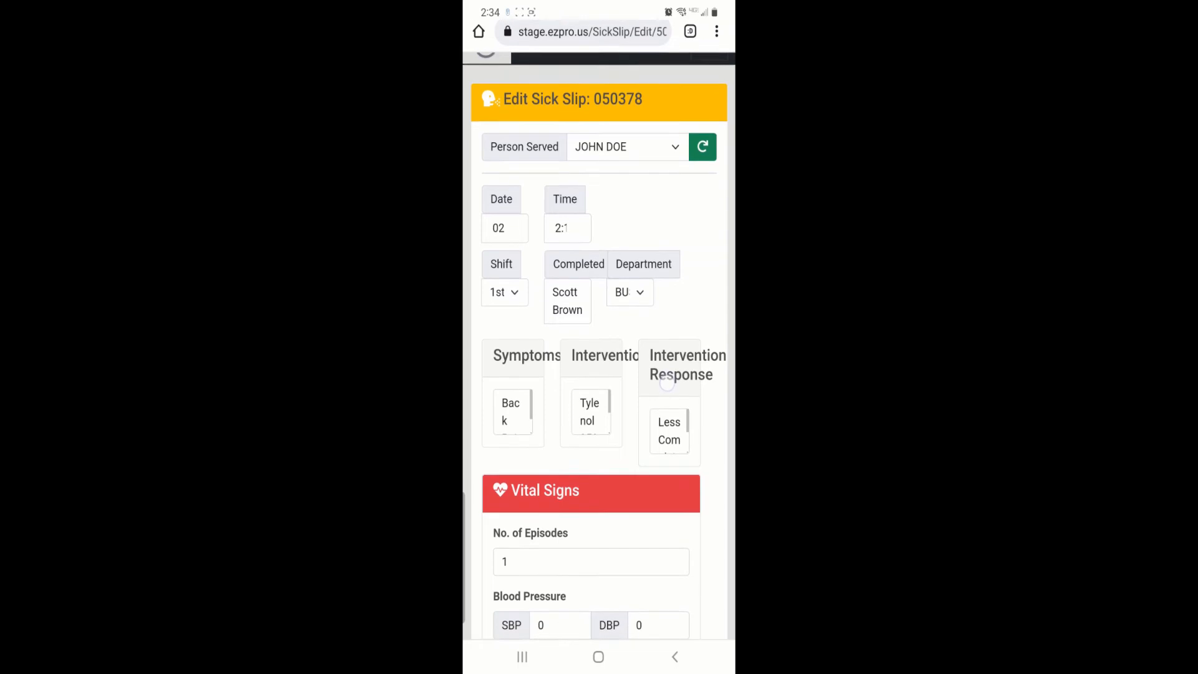
scroll(654, 513, down, 4)
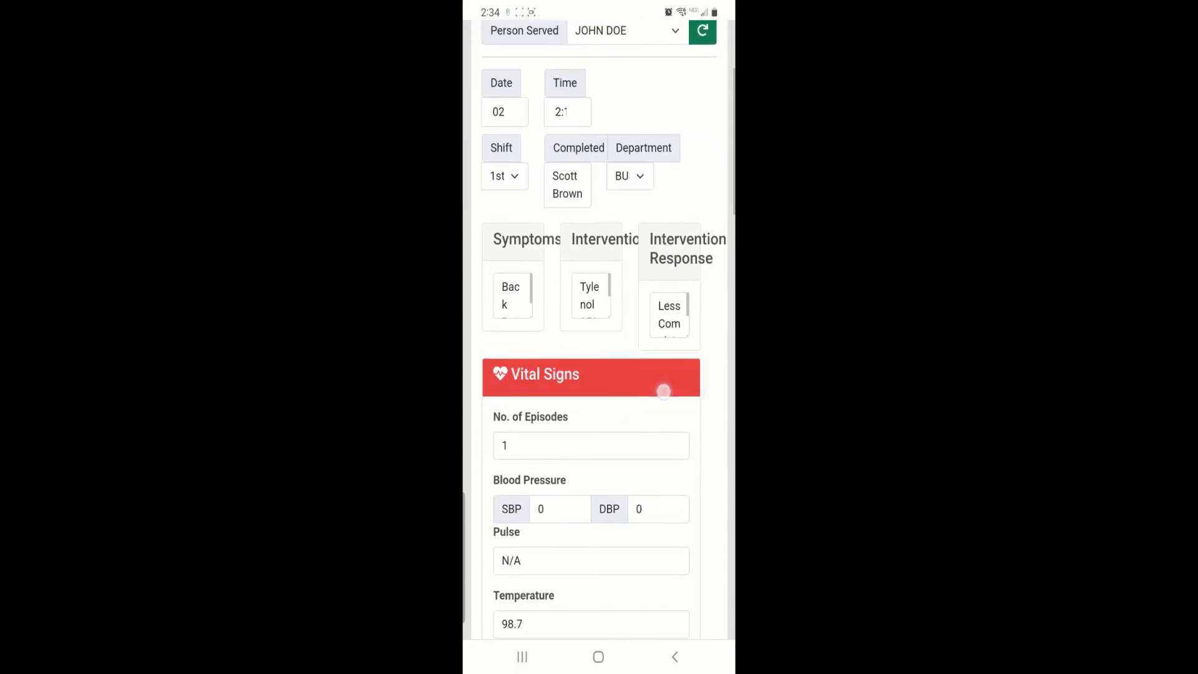
scroll(644, 460, down, 3)
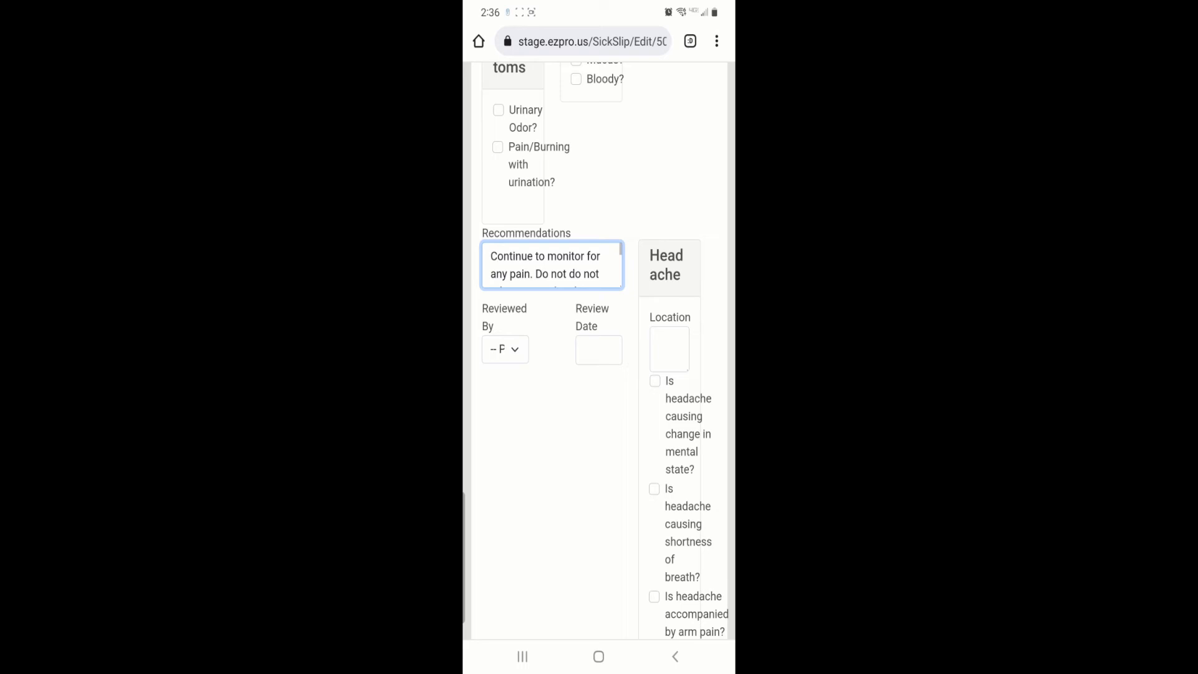
scroll(553, 265, down, 2)
scroll(552, 265, up, 2)
Check the full Recommendations text and save the sick slip with its reviewer and review date.
scroll(553, 265, down, 2)
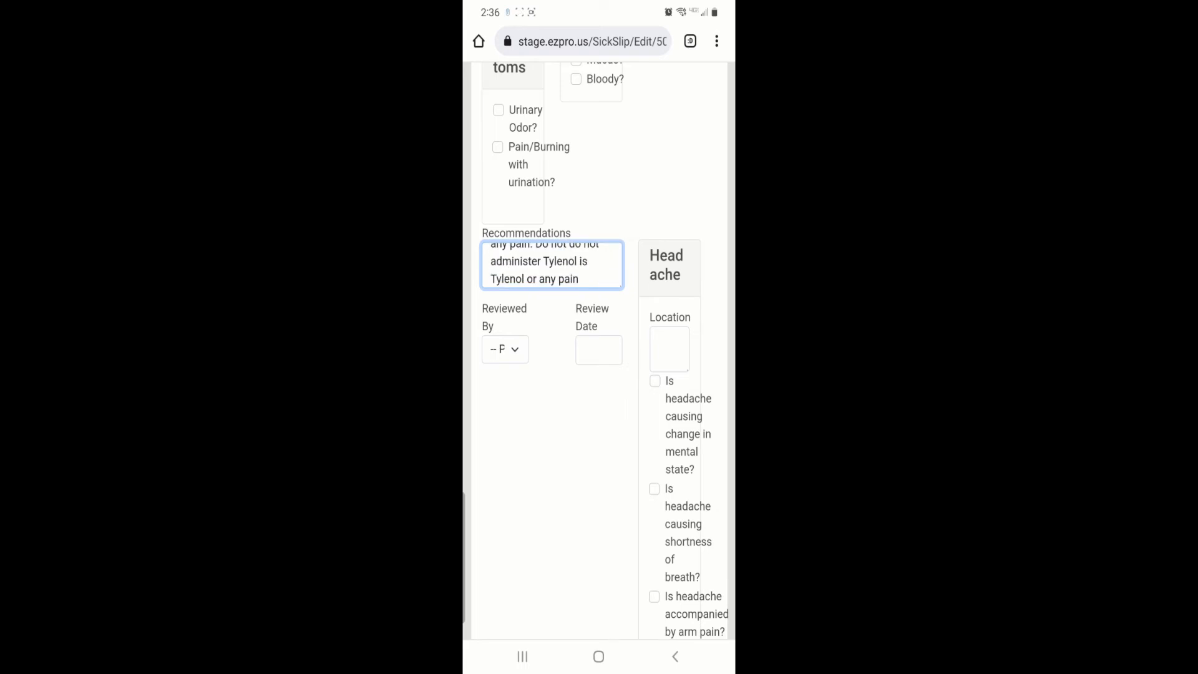
scroll(606, 259, down, 2)
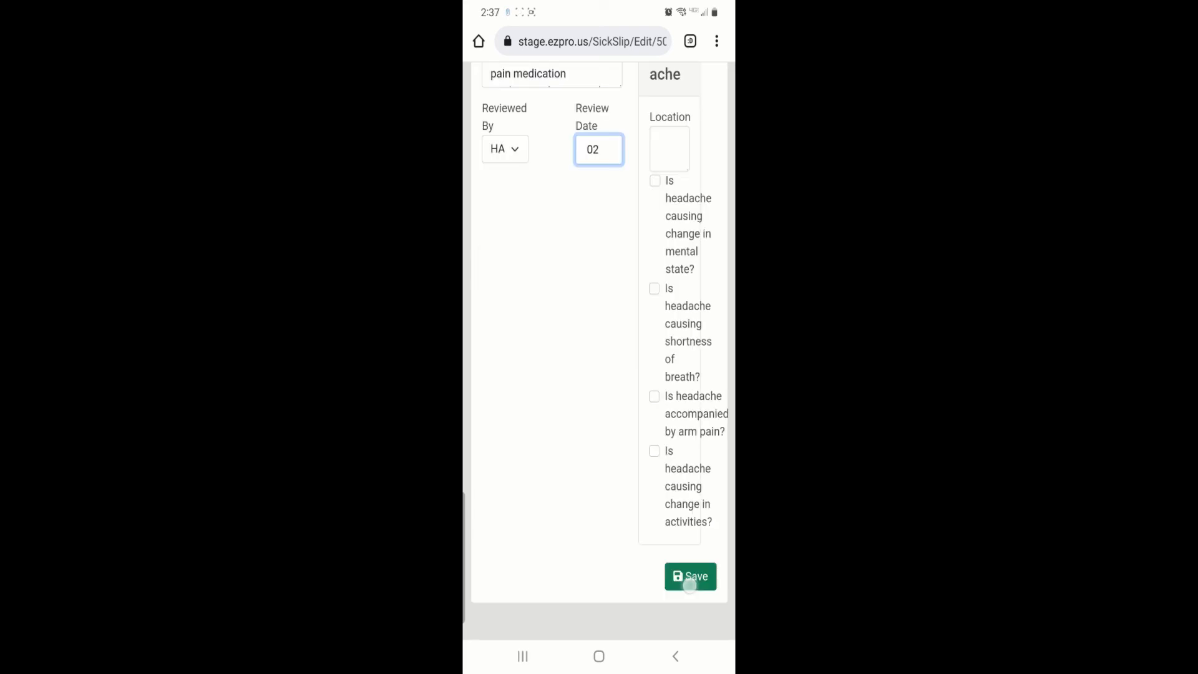
click(691, 576)
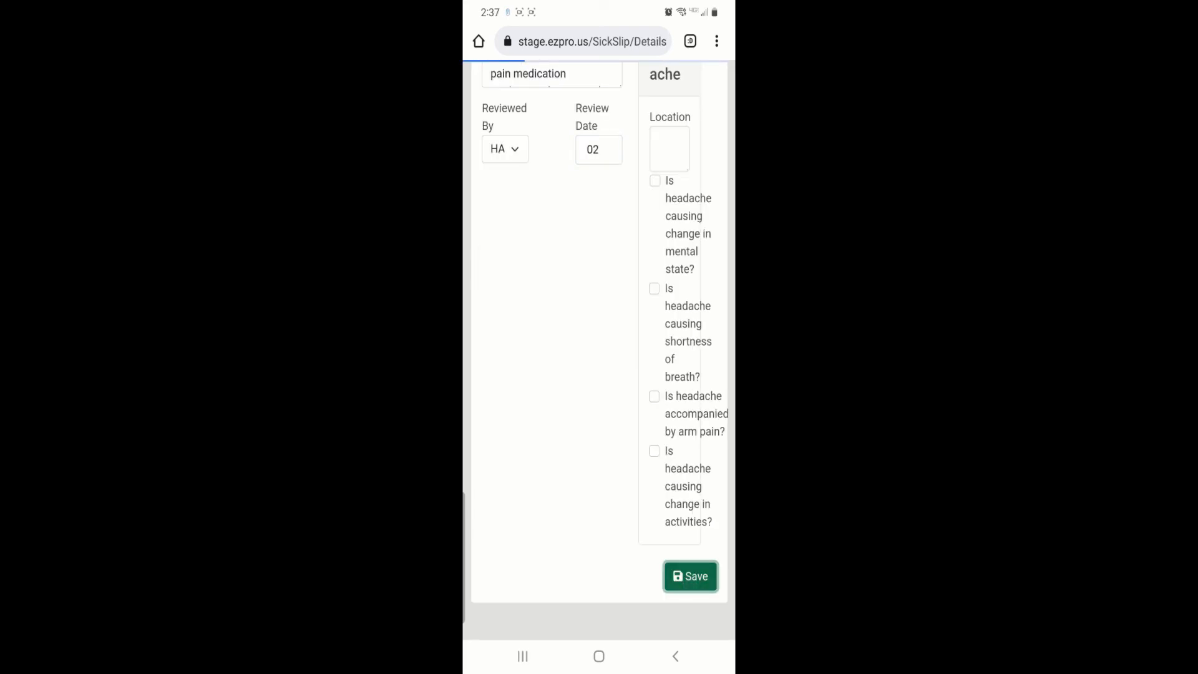